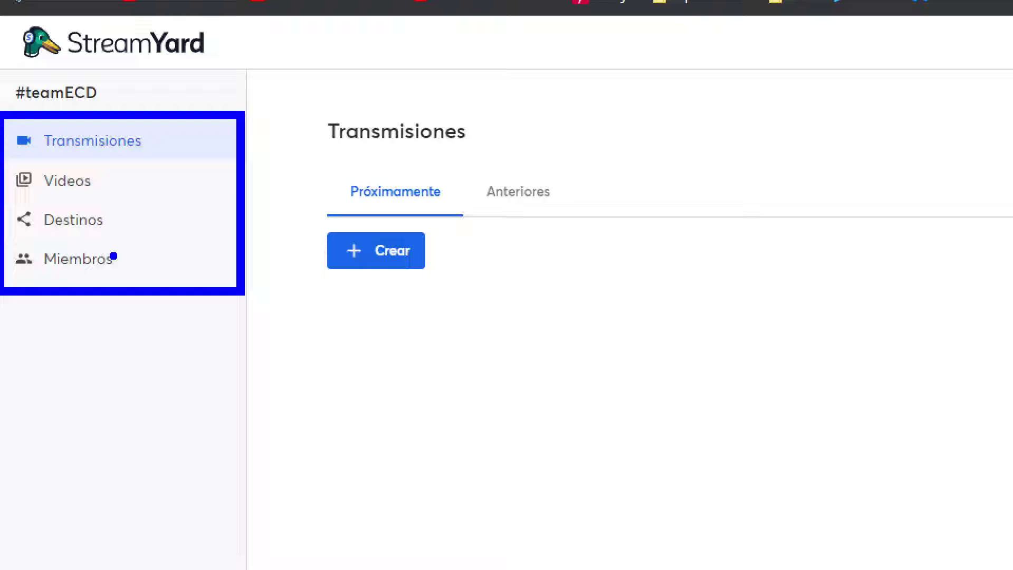
Step: Look through the team's Videos, Destinos and Miembros sections and return to Transmisiones
left_click(96, 185)
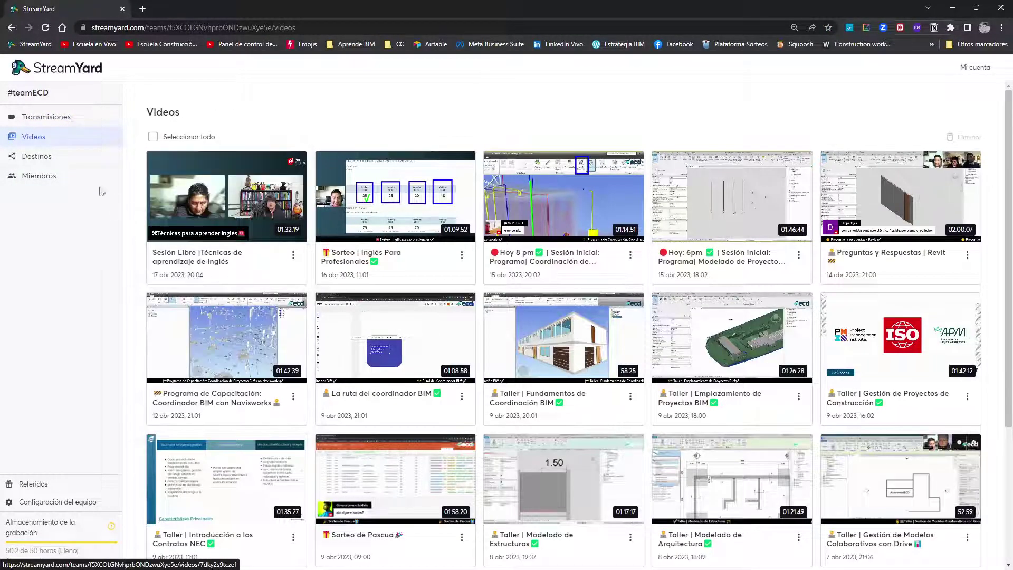
left_click(36, 157)
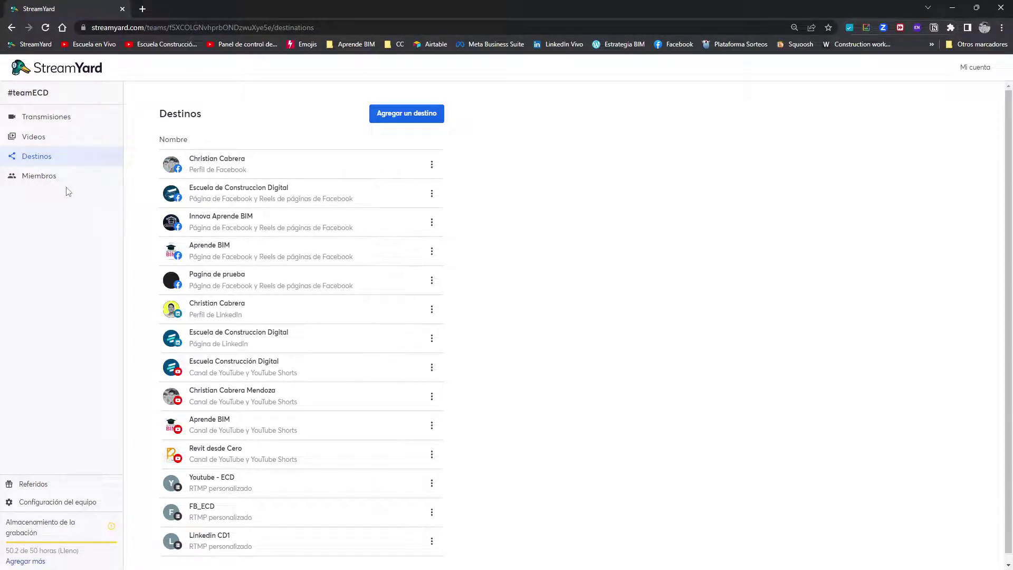
left_click(37, 176)
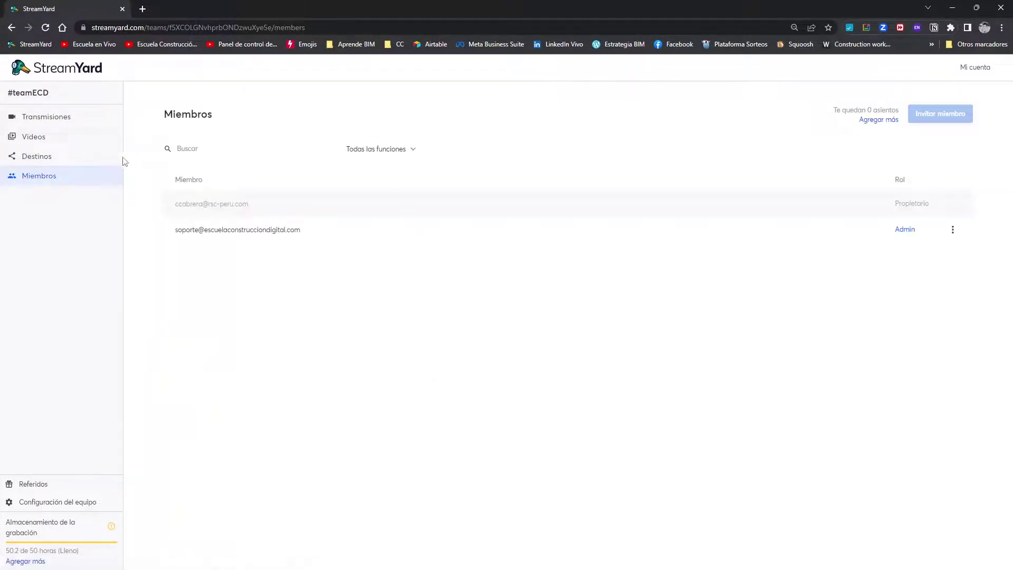
left_click(56, 117)
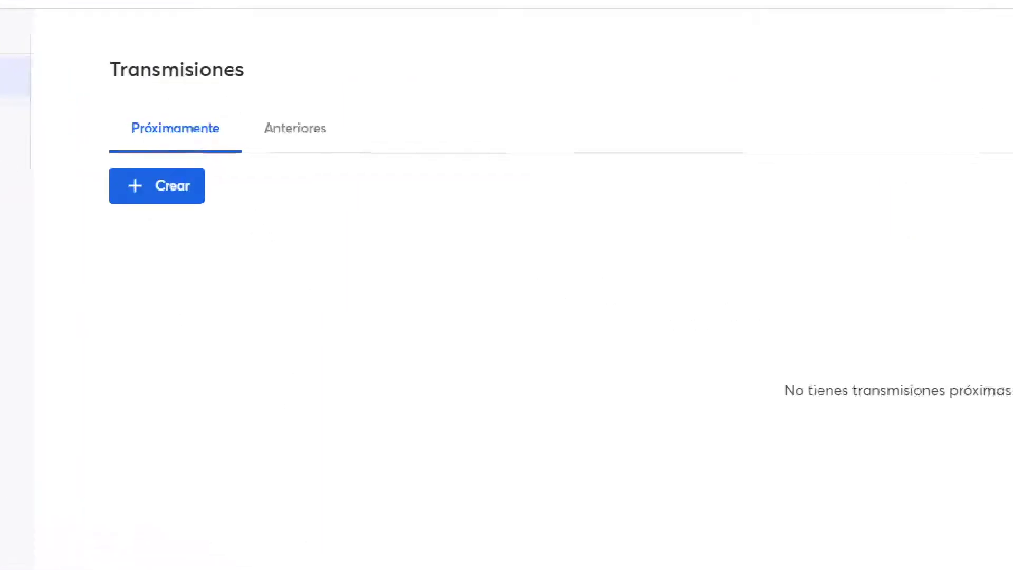
key("r")
mouse_move(118, 157)
left_mouse_down()
mouse_move(1006, 554)
mouse_move(990, 558)
left_mouse_up()
key("Escape")
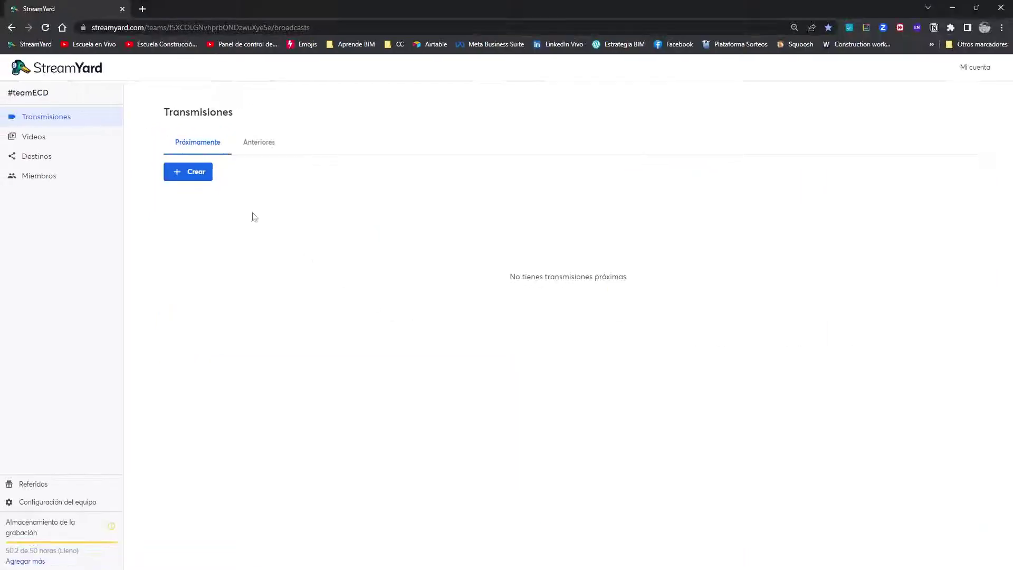
Step: Open the creation options and examine the live broadcast, recording and On-Air webinar choices
left_click(196, 178)
key("r")
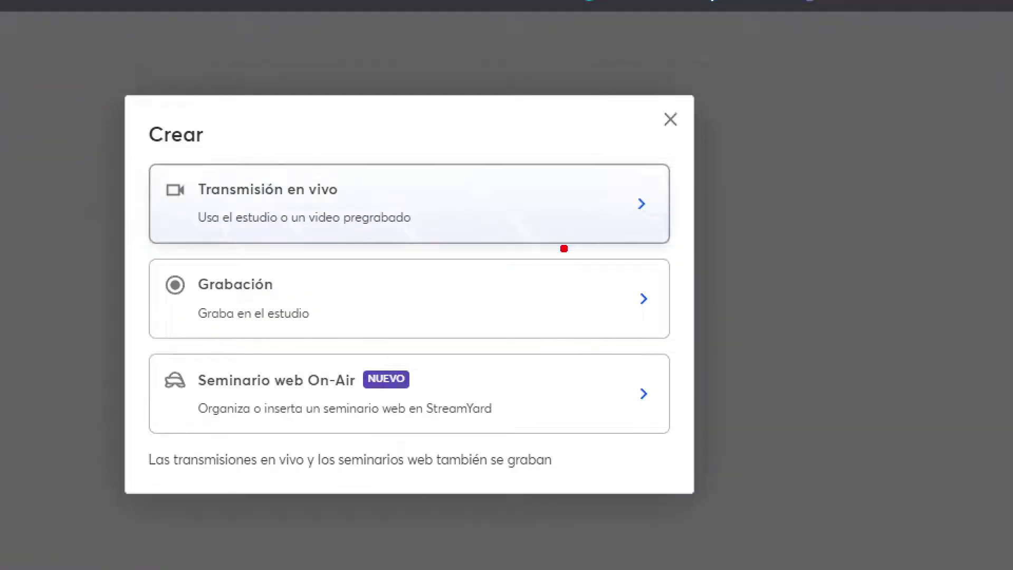
left_click_drag(505, 139, 515, 140)
left_click_drag(427, 186, 490, 74)
mouse_move(338, 298)
left_mouse_down()
mouse_move(340, 308)
mouse_move(405, 250)
left_mouse_up()
mouse_move(452, 378)
left_mouse_down()
mouse_move(475, 423)
mouse_move(570, 350)
left_mouse_up()
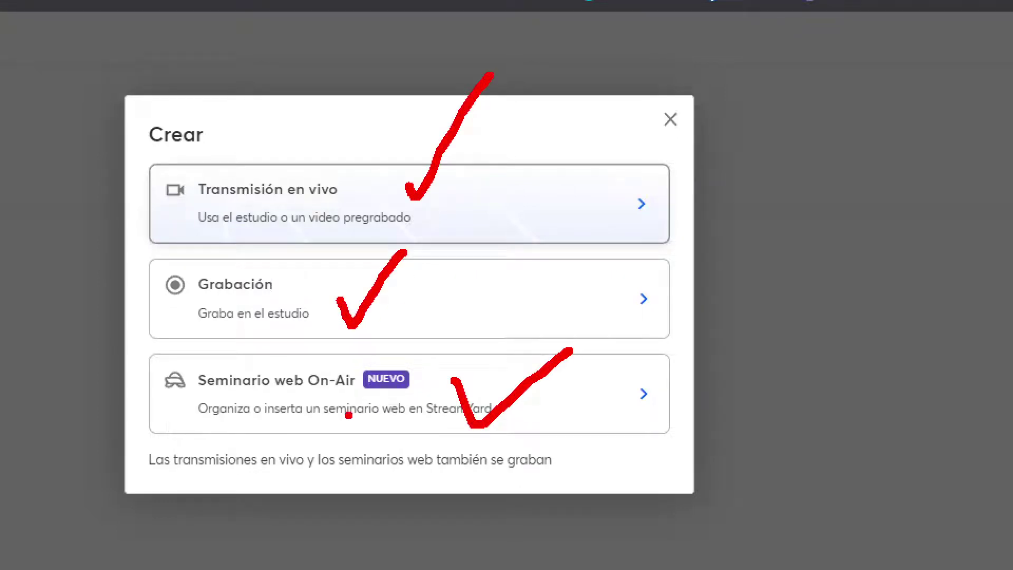
left_click_drag(335, 411, 407, 418)
key("Escape")
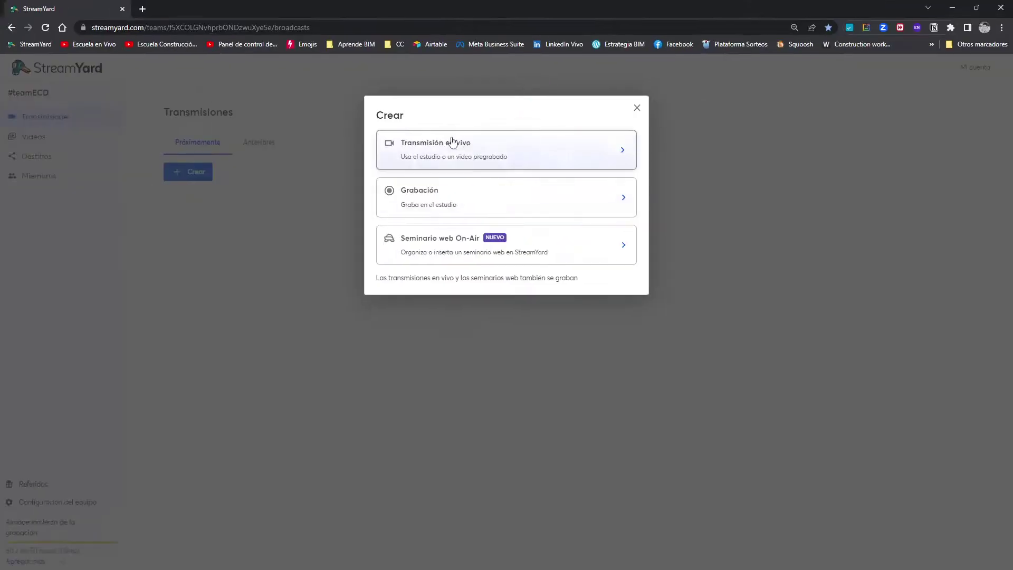
Step: Examine the live broadcast's source and destination choices, close the setup, and check the connected destinations list before returning to Transmisiones
left_click(442, 147)
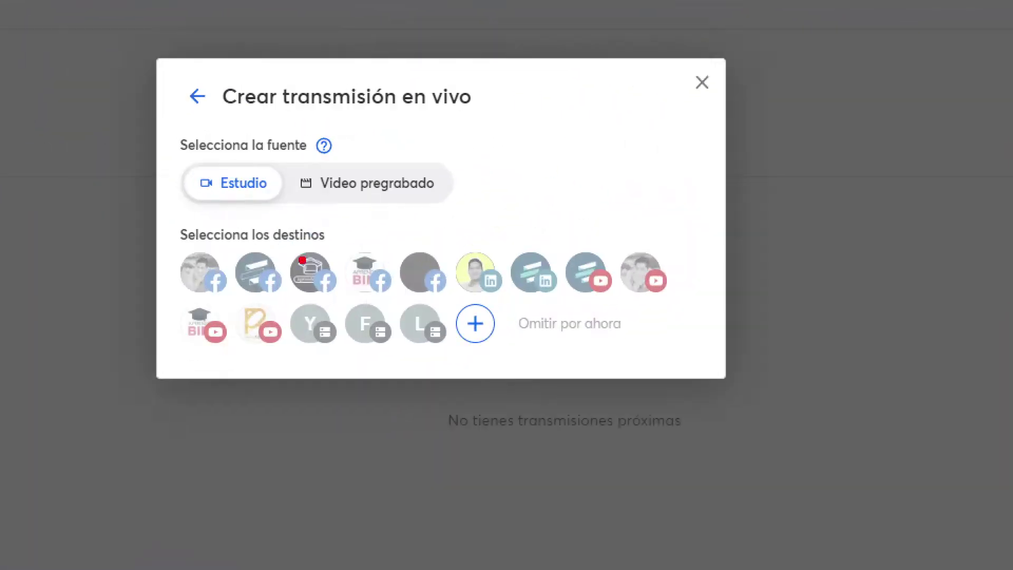
left_click_drag(358, 179, 638, 252)
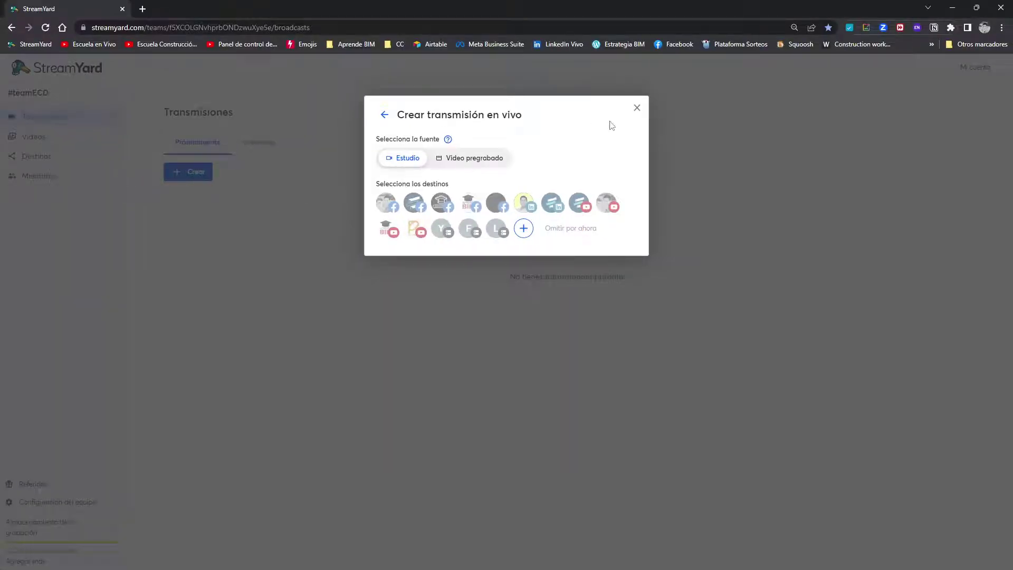
left_click(636, 108)
left_click(84, 156)
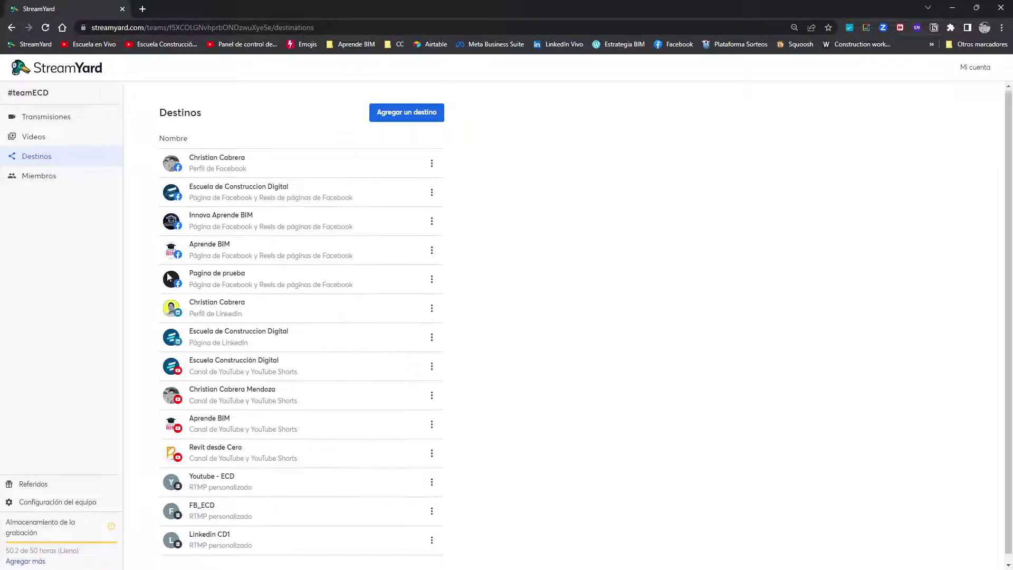
left_click(42, 118)
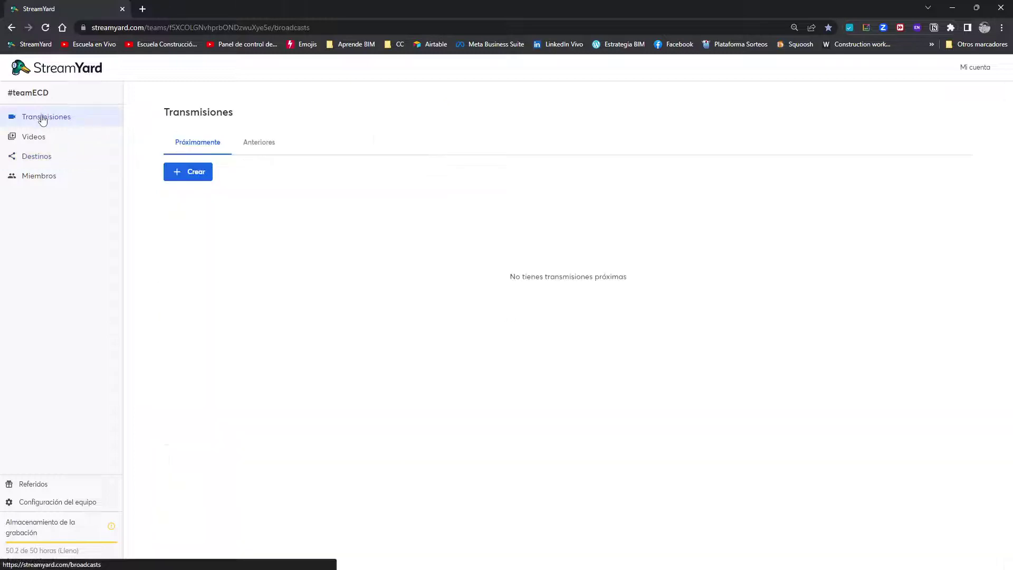
Step: Start a new live broadcast with the personal Facebook profile and the matching personal YouTube channel selected as destinations
left_click(193, 176)
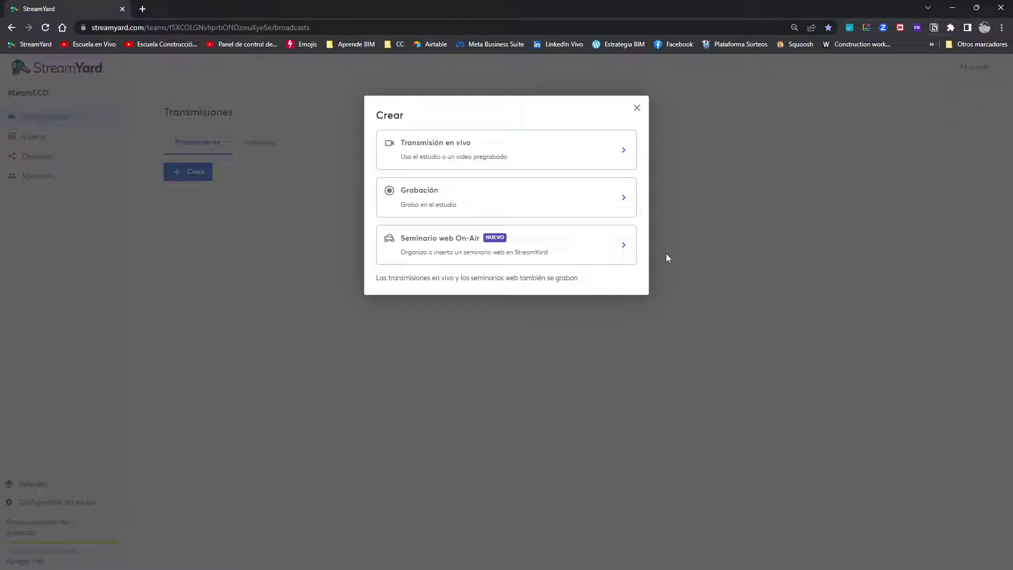
left_click(470, 159)
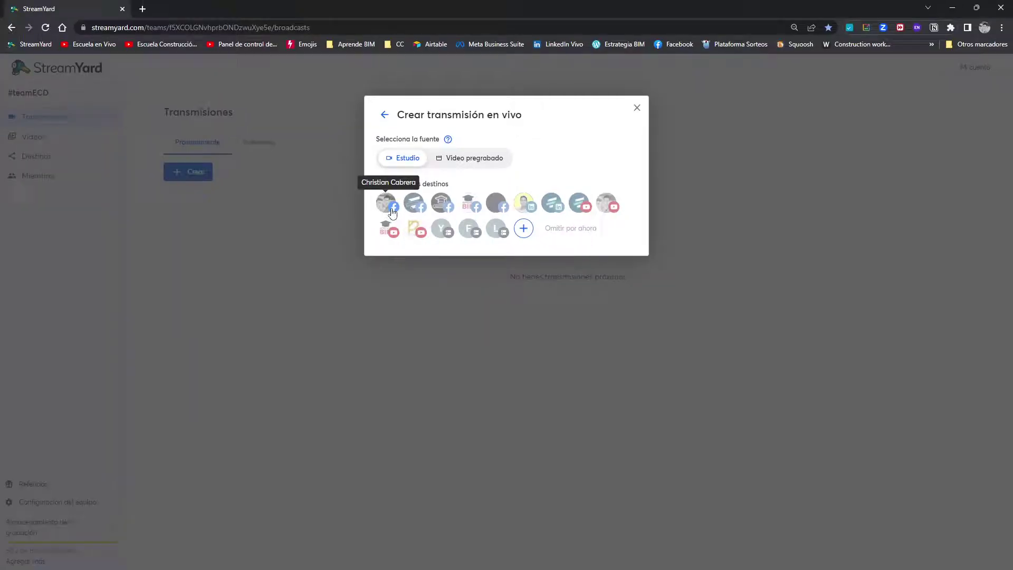
left_click(392, 212)
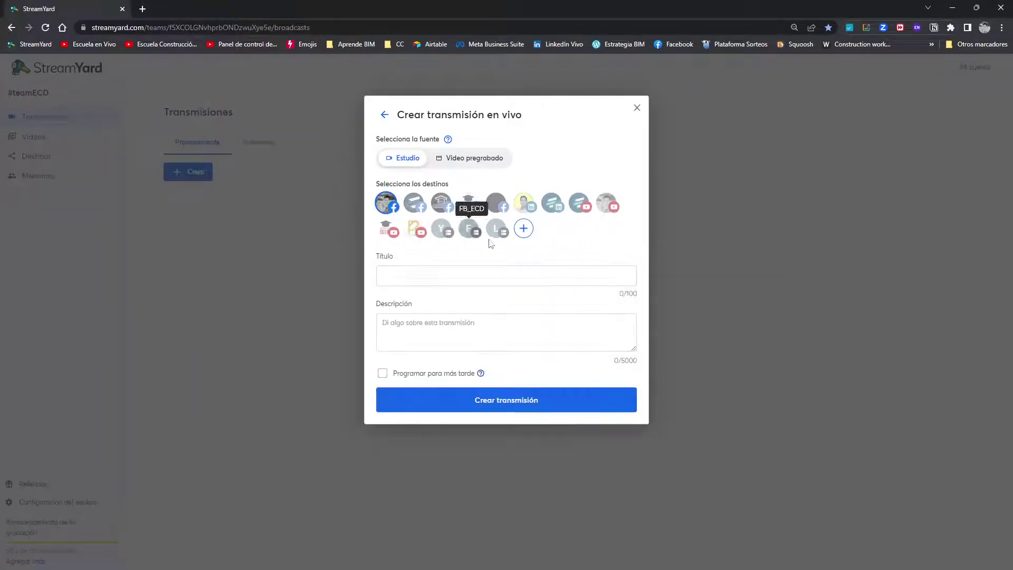
left_click(605, 206)
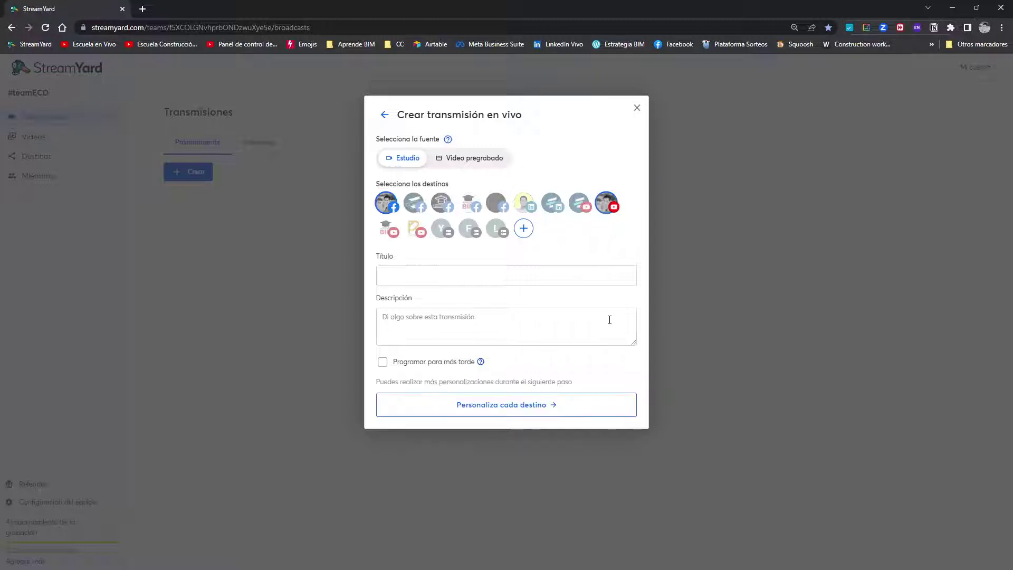
left_click(433, 274)
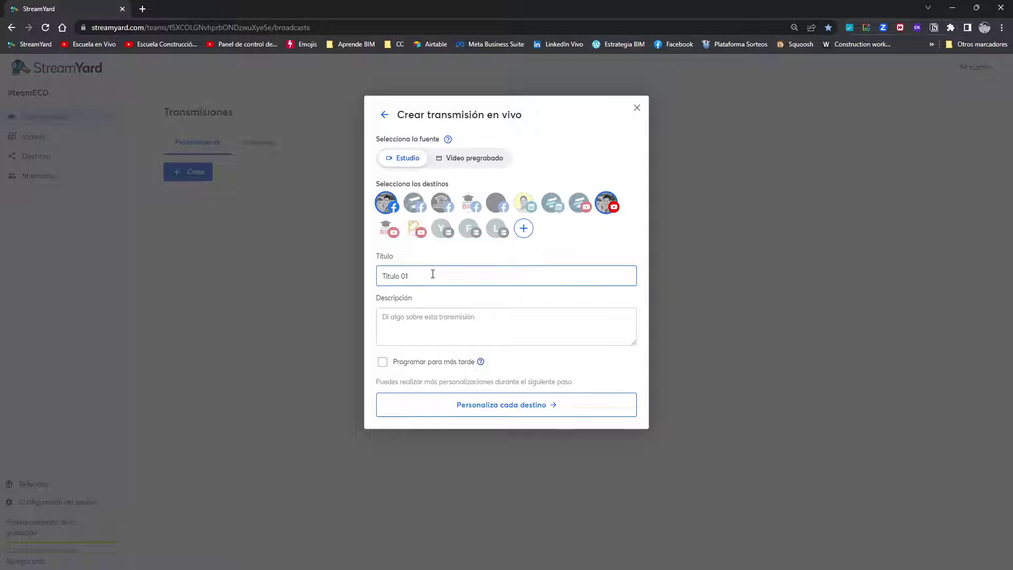
key("Tab")
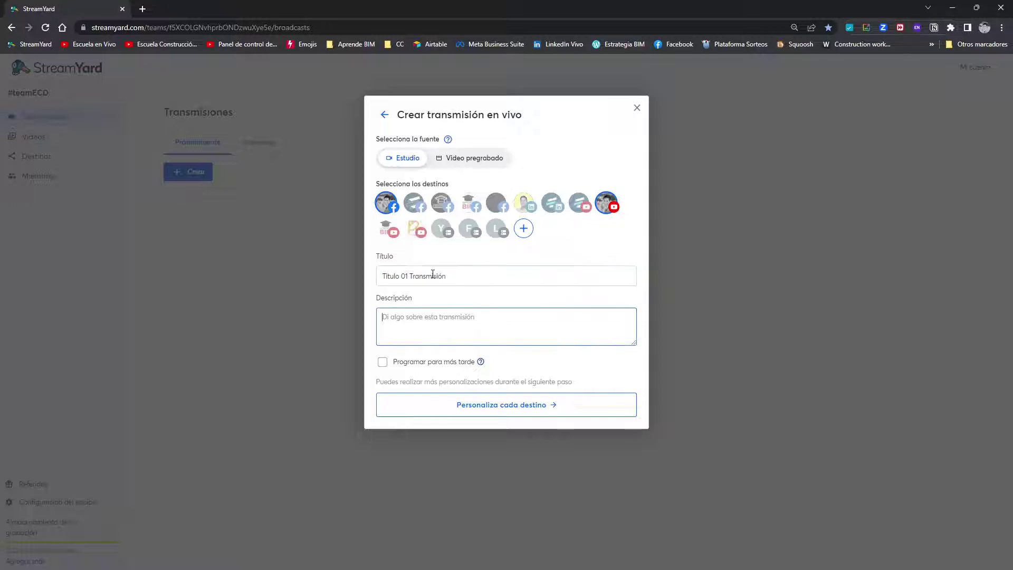
type("Descipción 02 1010010101")
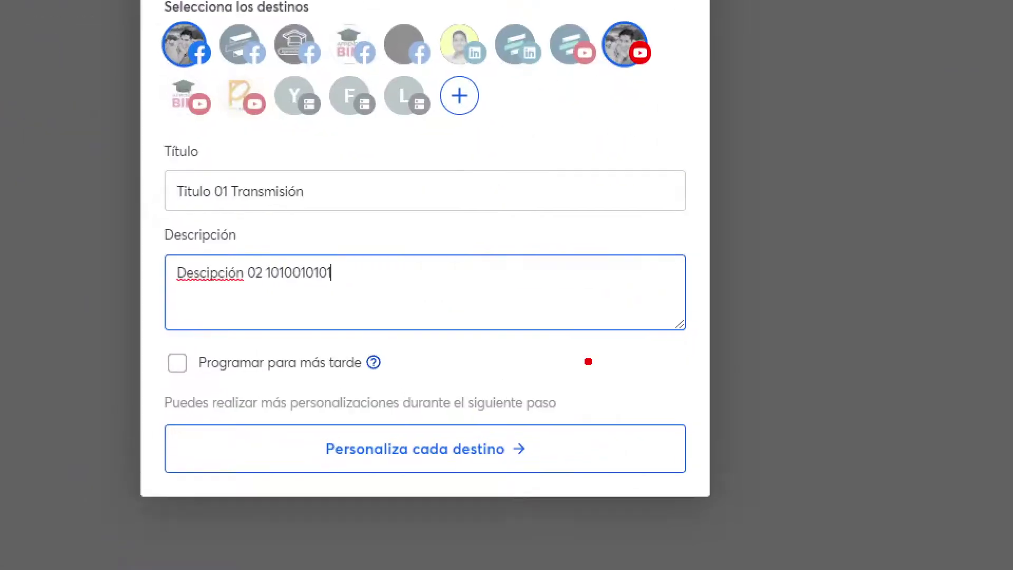
left_click_drag(130, 127, 477, 332)
mouse_move(507, 252)
left_mouse_down()
mouse_move(562, 234)
mouse_move(573, 210)
left_mouse_up()
left_click_drag(626, 558, 571, 462)
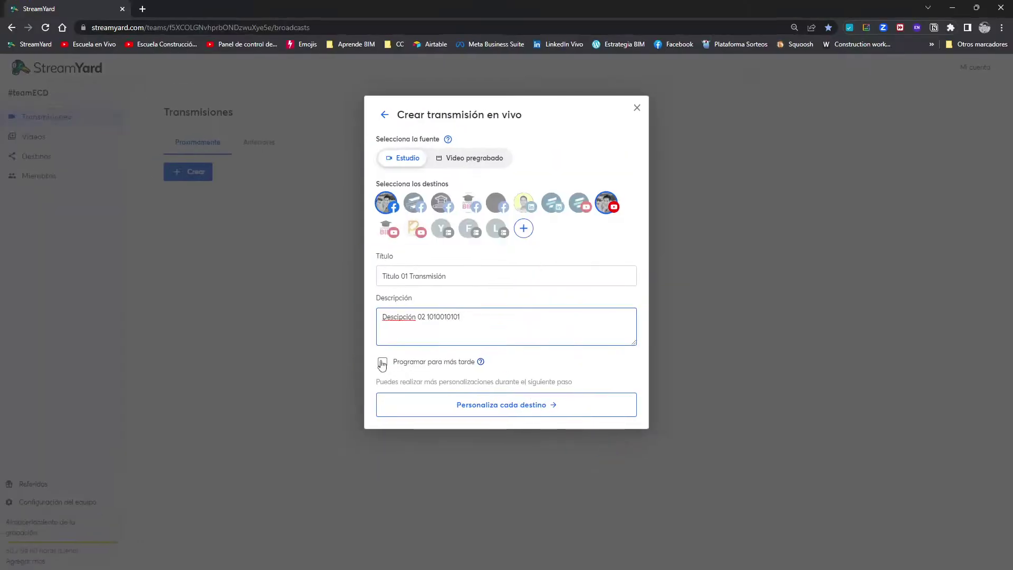
Step: Schedule the broadcast for later, with its start set to 20 April 2023 at 15:00
left_click(178, 363)
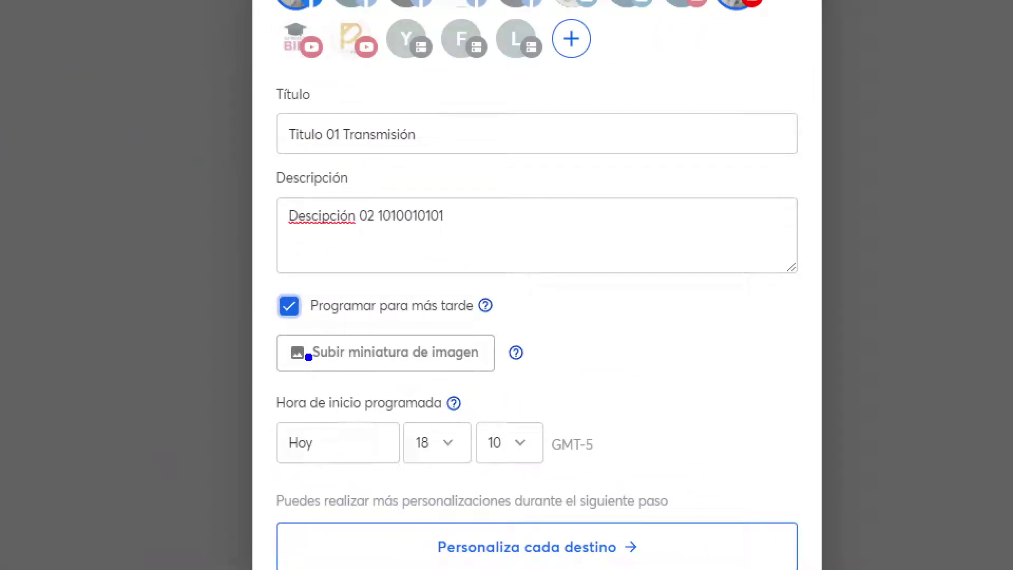
left_click_drag(268, 328, 532, 388)
key("Escape")
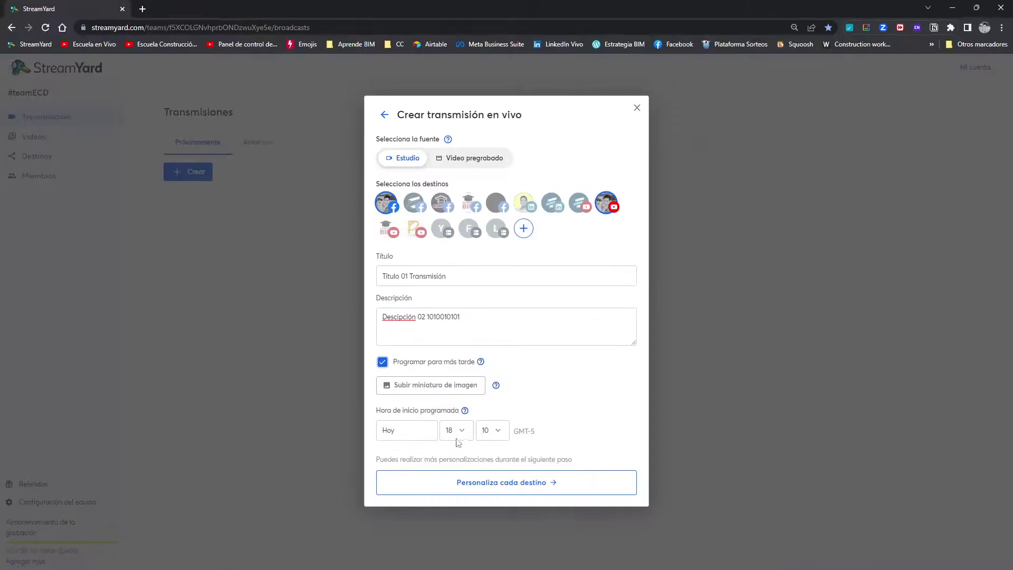
left_click(416, 433)
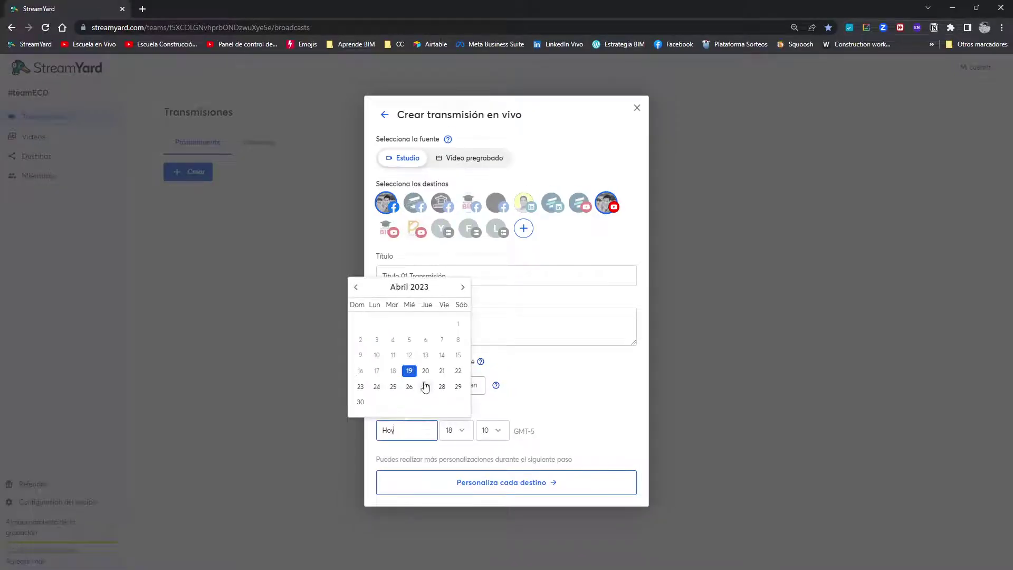
left_click(425, 371)
left_click(458, 437)
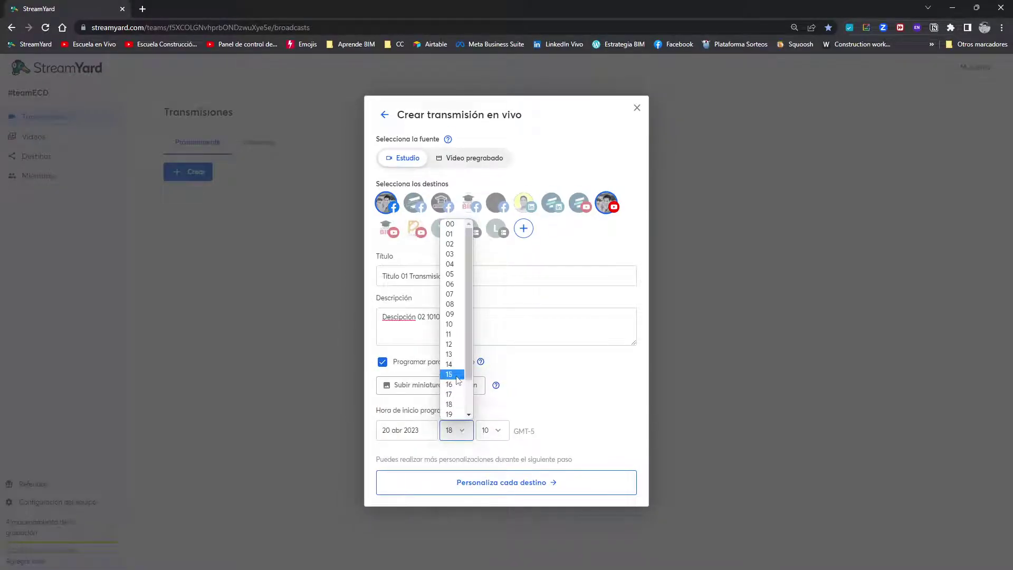
left_click(455, 374)
left_click(491, 430)
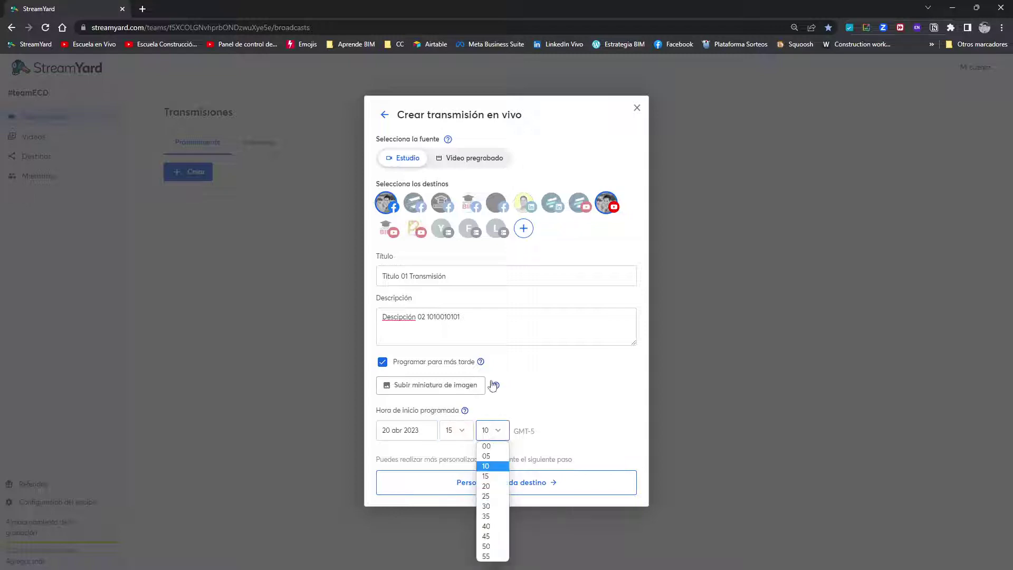
left_click(486, 448)
Step: Continue to the per-destination customization, review the Facebook and YouTube settings, and create the scheduled broadcast
left_click(526, 486)
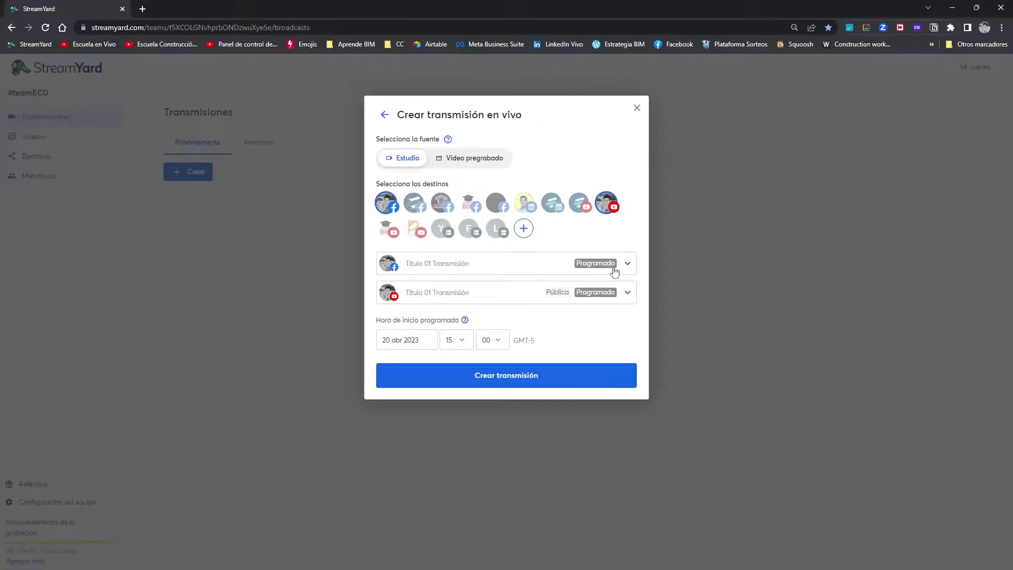
left_click(645, 276)
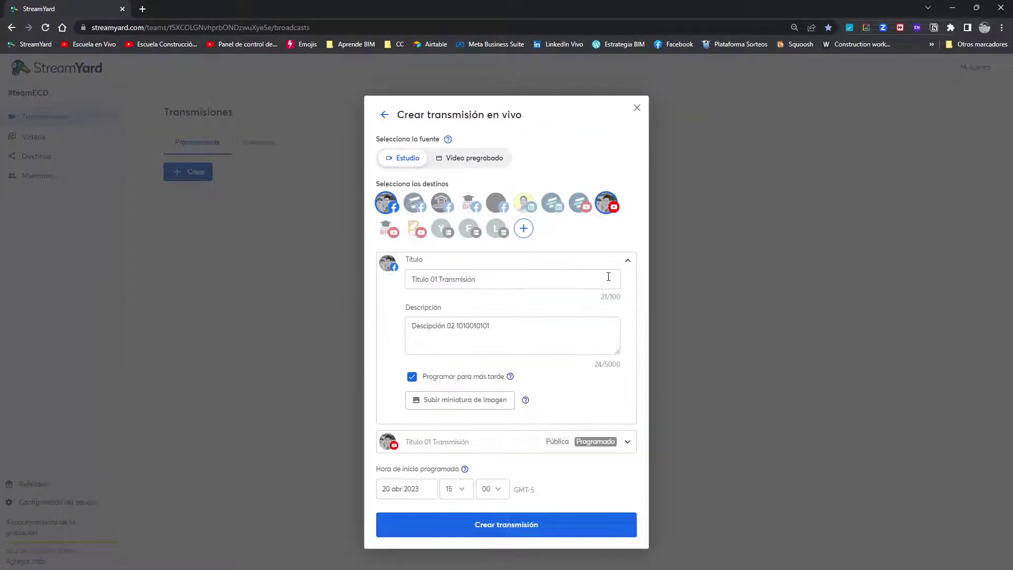
left_click(628, 264)
left_click(599, 292)
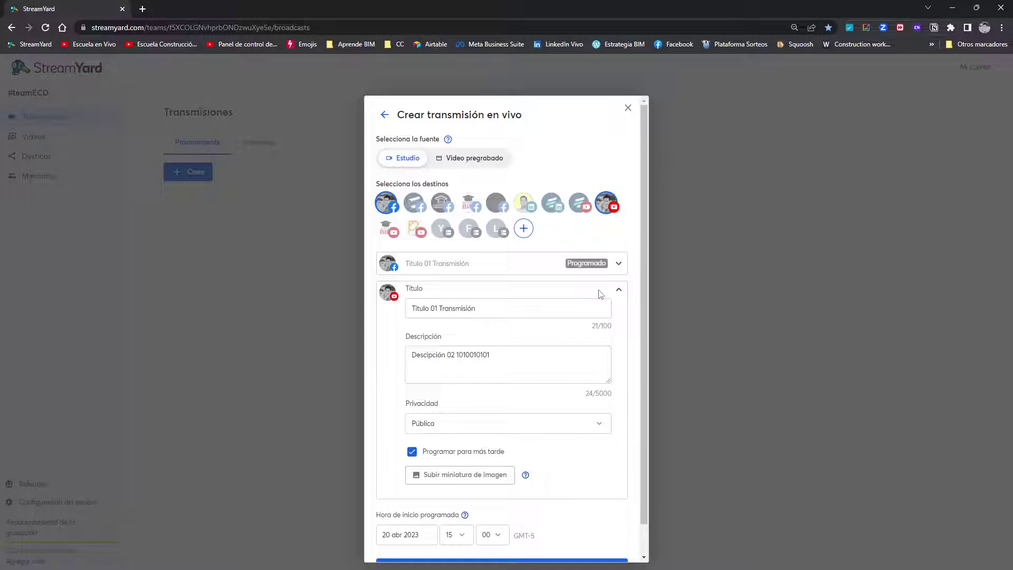
left_click(605, 264)
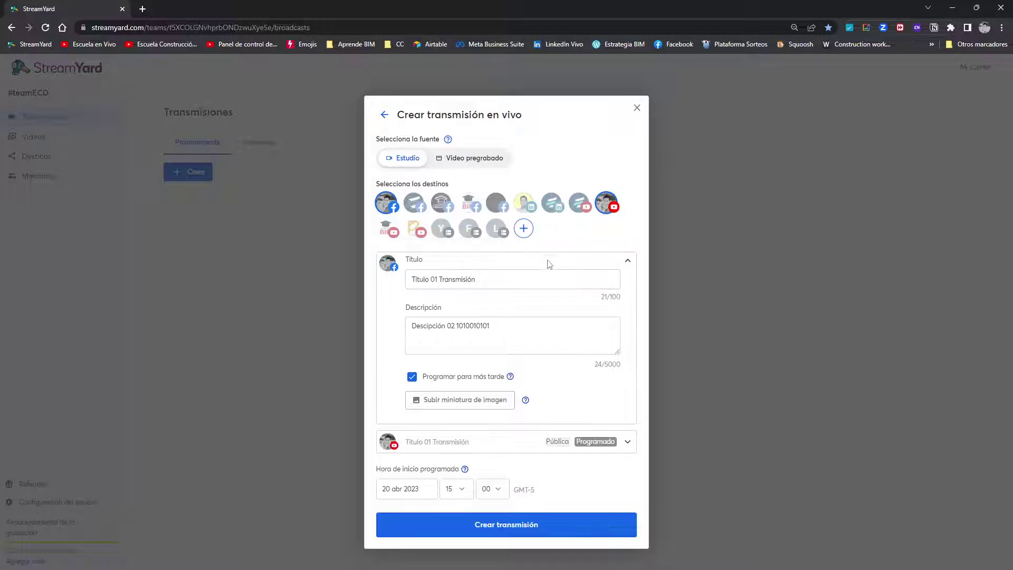
left_click(627, 265)
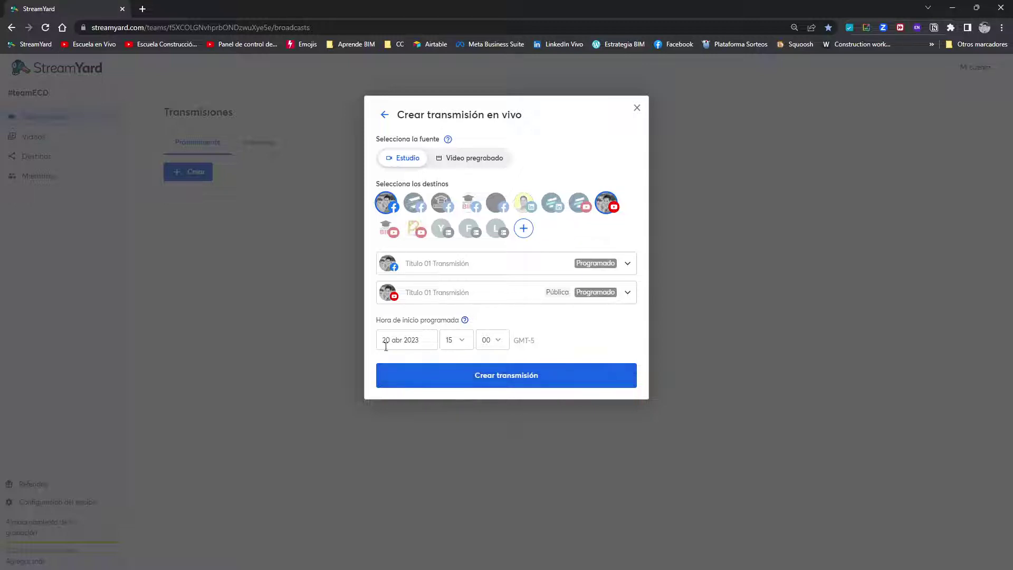
left_click(509, 385)
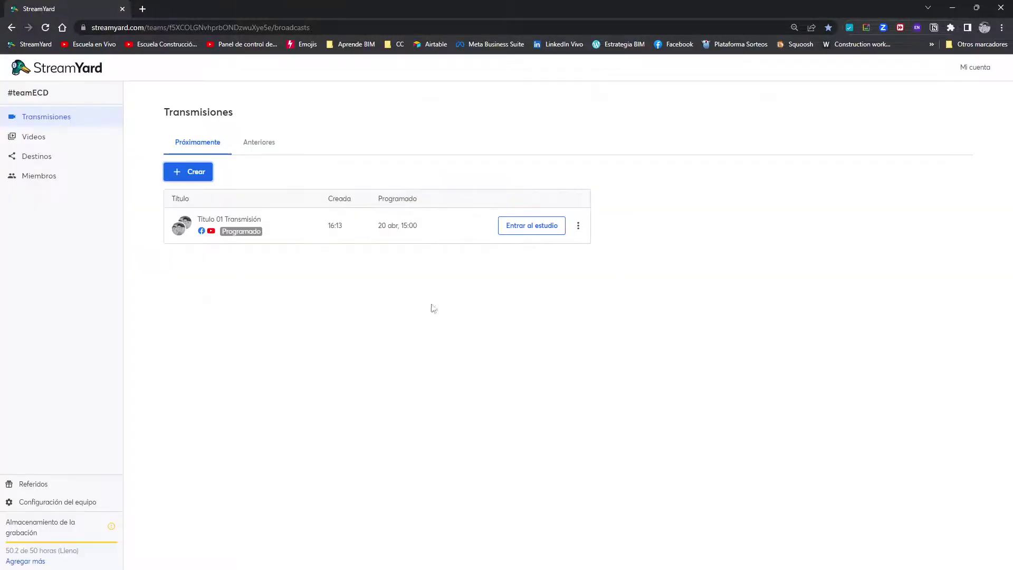
left_click_drag(154, 203, 278, 246)
left_click_drag(240, 329, 270, 362)
mouse_move(275, 326)
left_mouse_down()
mouse_move(229, 375)
mouse_move(327, 343)
mouse_move(308, 372)
left_mouse_up()
left_click_drag(391, 369, 388, 401)
left_click_drag(428, 348, 475, 372)
left_click_drag(474, 341, 411, 393)
left_click_drag(520, 325, 508, 393)
mouse_move(533, 361)
left_mouse_down()
mouse_move(559, 383)
mouse_move(533, 369)
left_mouse_up()
mouse_move(502, 278)
left_mouse_down()
mouse_move(526, 278)
mouse_move(547, 361)
left_mouse_up()
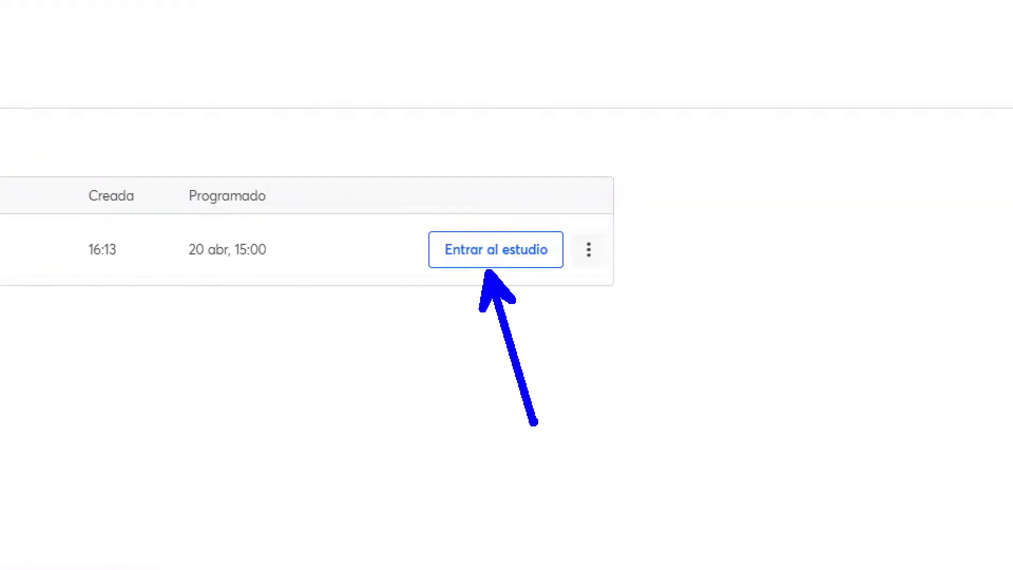
Step: Open the studio's camera and microphone check for the scheduled broadcast and mute the microphone, leaving the camera off
left_click(530, 225)
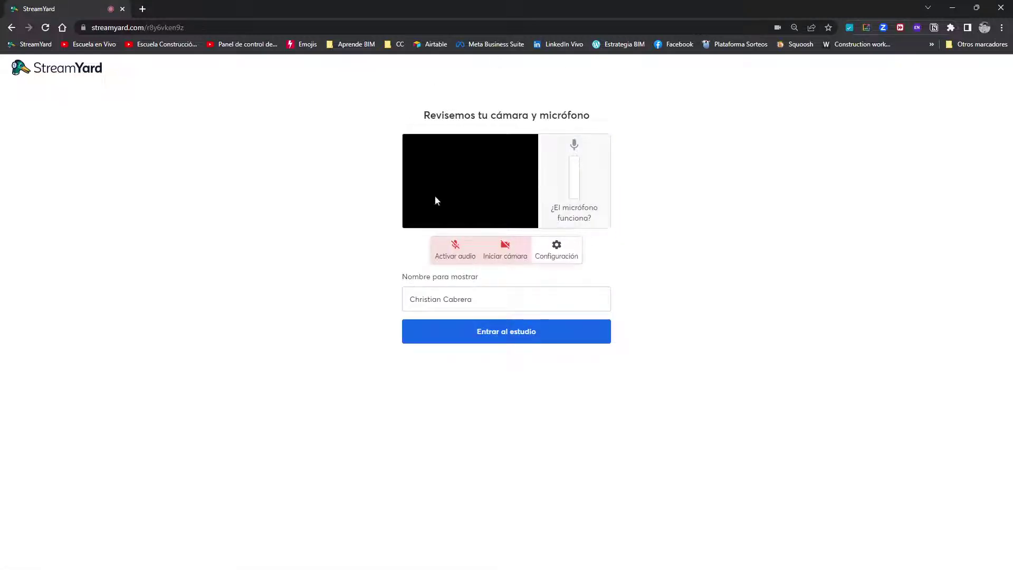
left_click(521, 246)
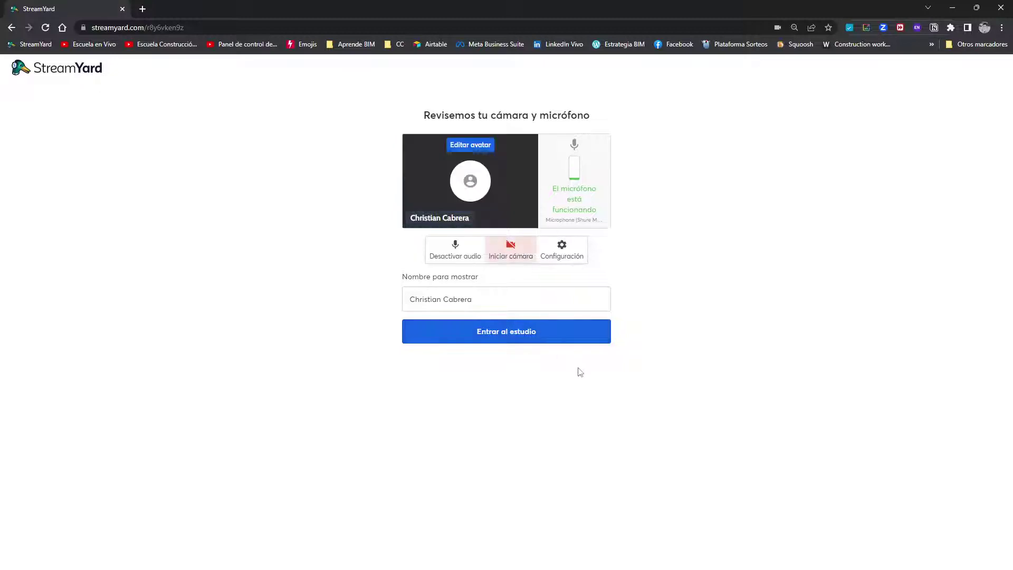
left_click(452, 252)
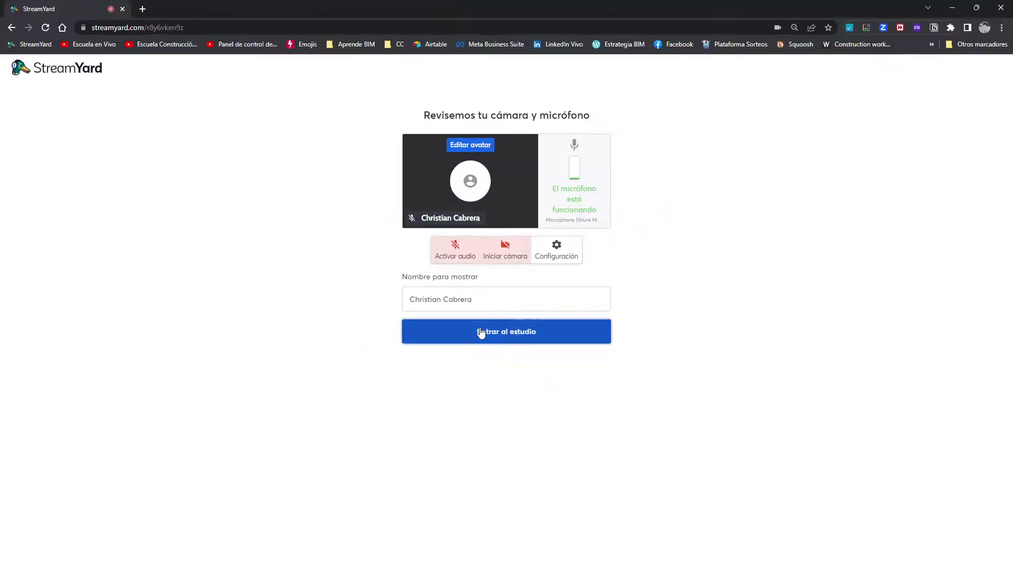
Step: Enter the scheduled broadcast's studio and open the guest invitation with its shareable link
left_click(476, 331)
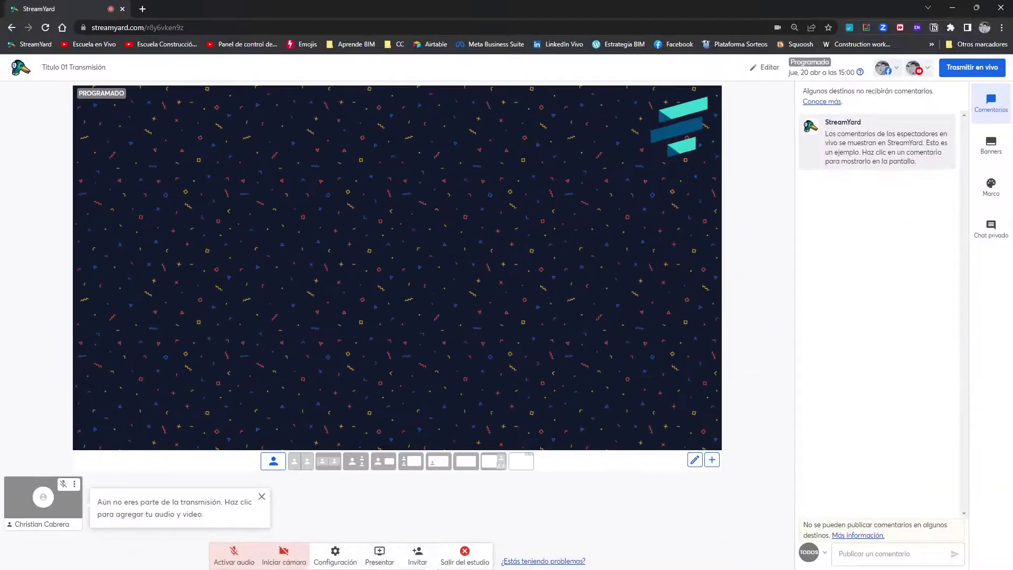
left_click(417, 555)
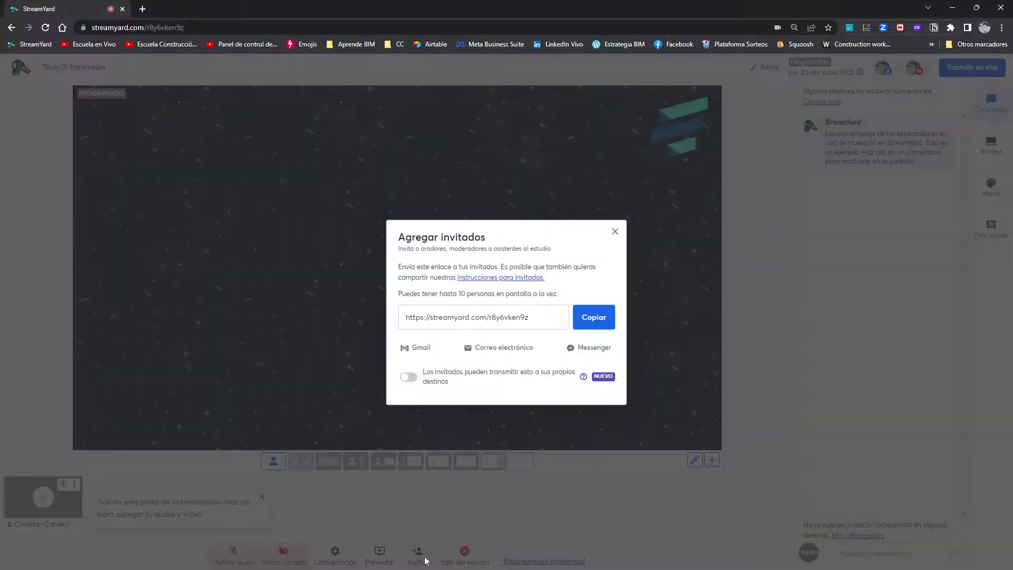
left_click(575, 328)
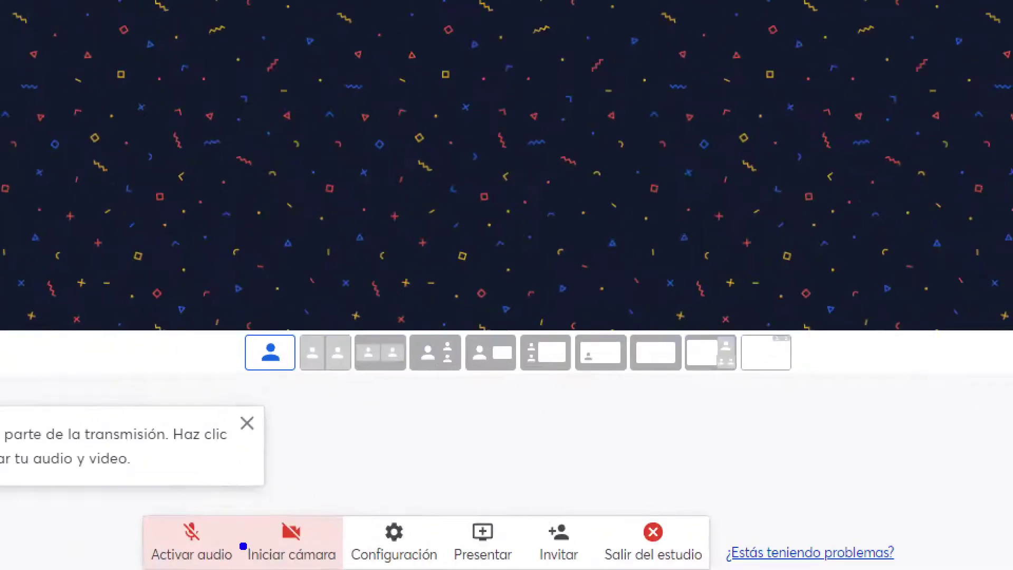
left_click_drag(216, 521, 234, 465)
left_click_drag(327, 526, 358, 455)
left_click_drag(115, 504, 360, 567)
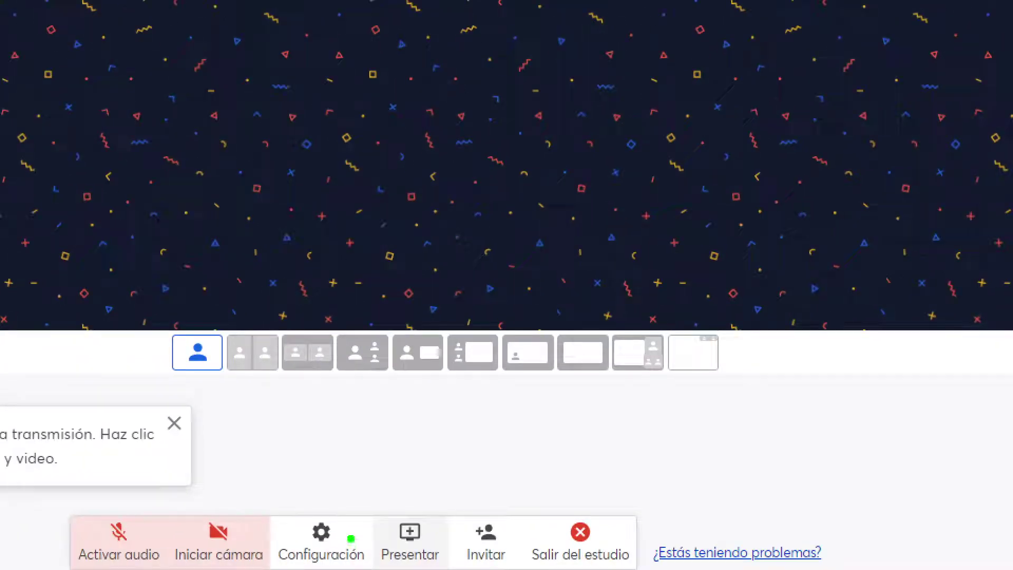
left_click_drag(255, 504, 372, 567)
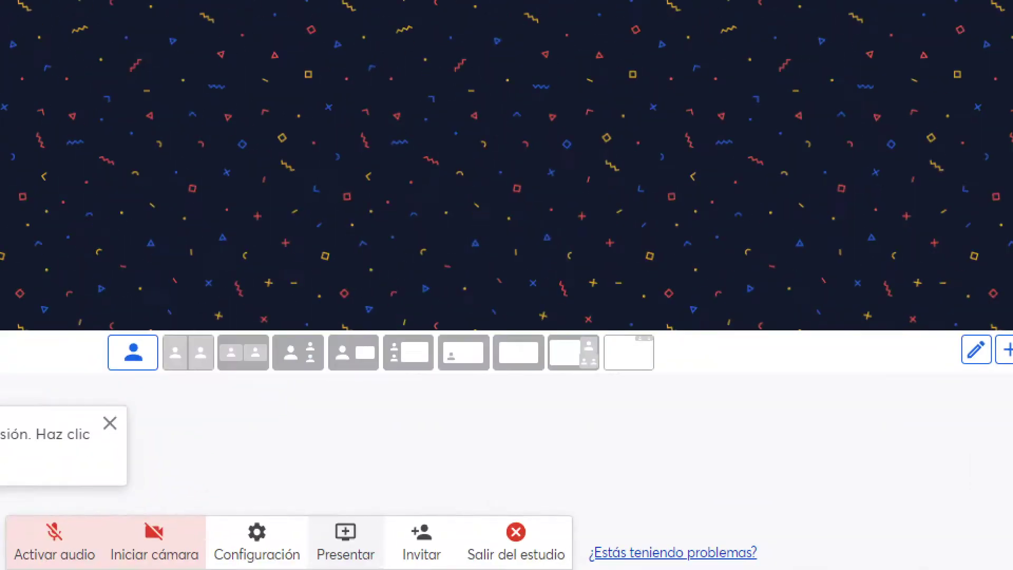
left_click_drag(306, 515, 399, 569)
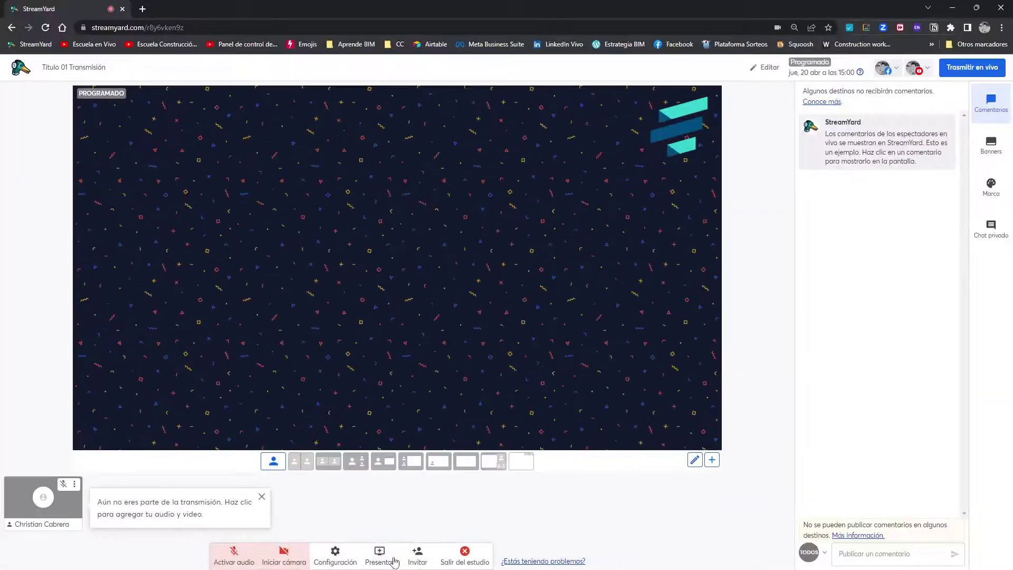
Step: Open the presenting options and review slides, additional camera, video file and screen sharing
left_click(394, 561)
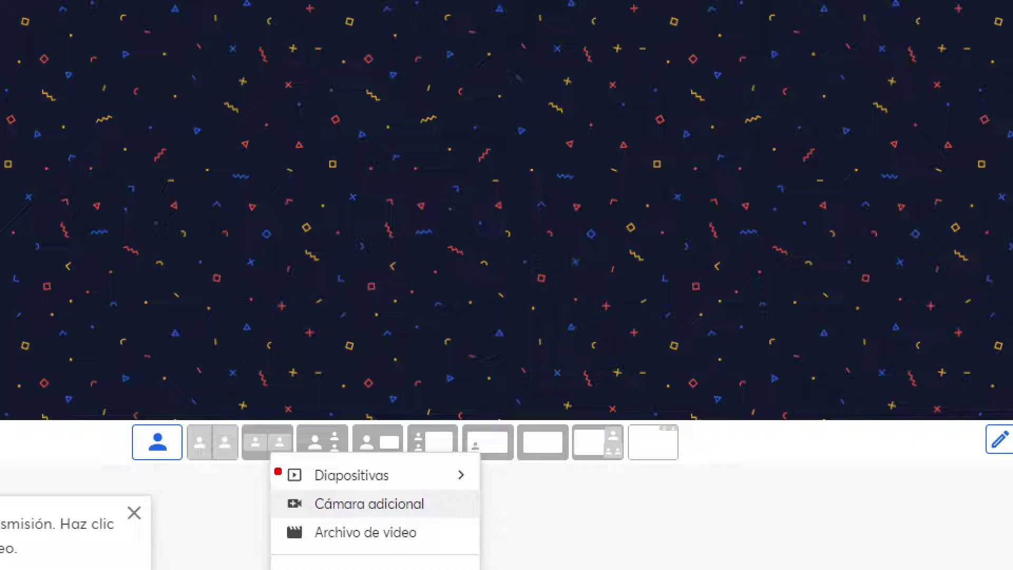
mouse_move(272, 458)
left_mouse_down()
mouse_move(346, 490)
mouse_move(470, 488)
left_mouse_up()
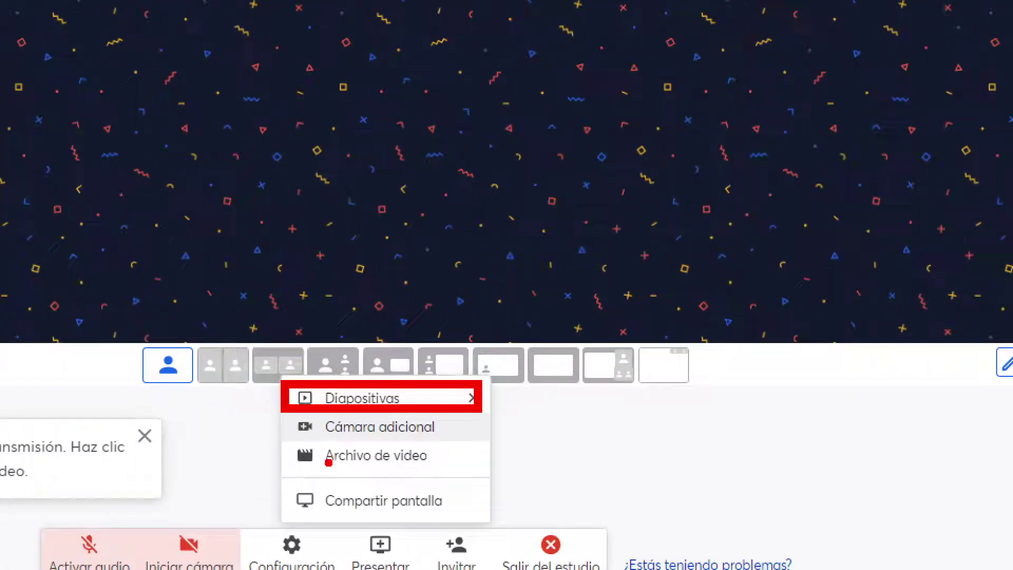
left_click_drag(299, 445, 388, 435)
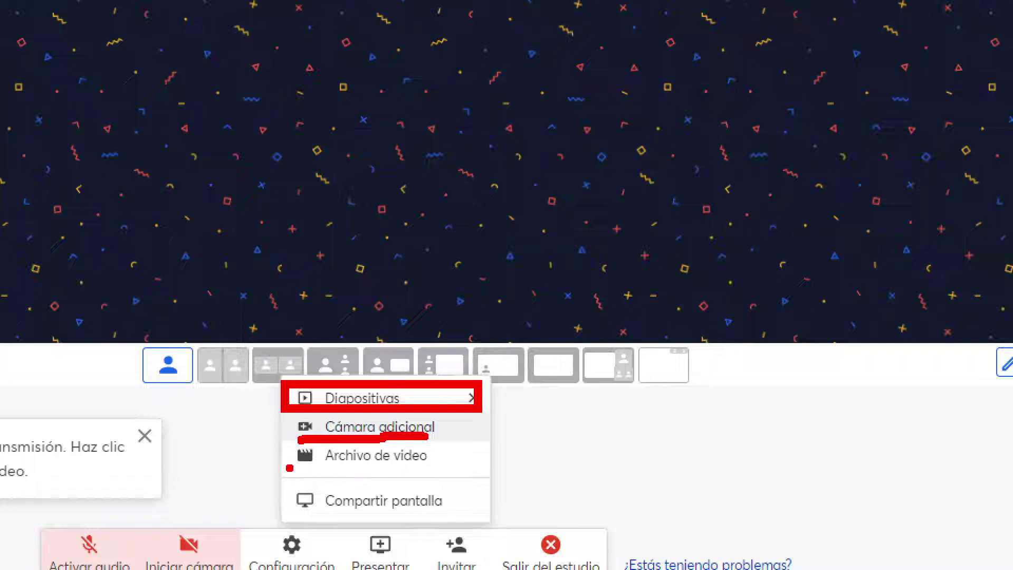
left_click_drag(294, 466, 446, 452)
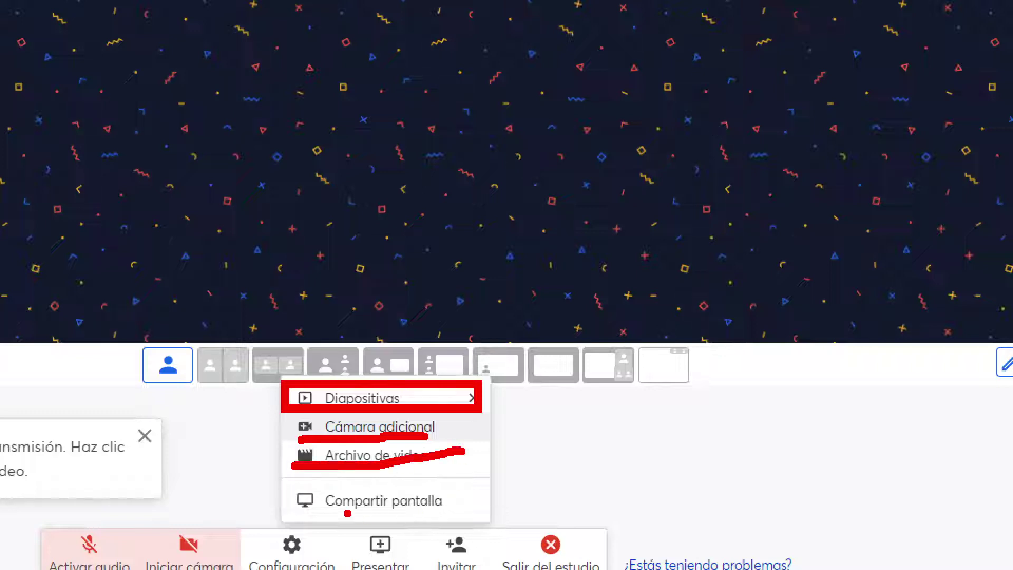
left_click_drag(283, 481, 467, 522)
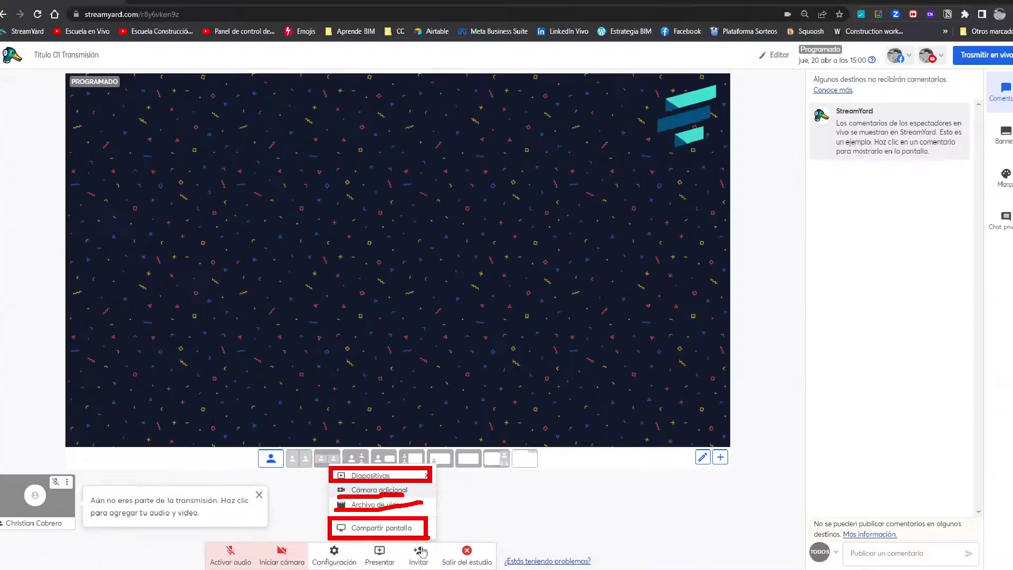
Step: Share the entire screen Pantalla 2 in the studio and add the presenter's own participant feed to the stage
left_click(385, 551)
left_click(387, 549)
left_click(385, 530)
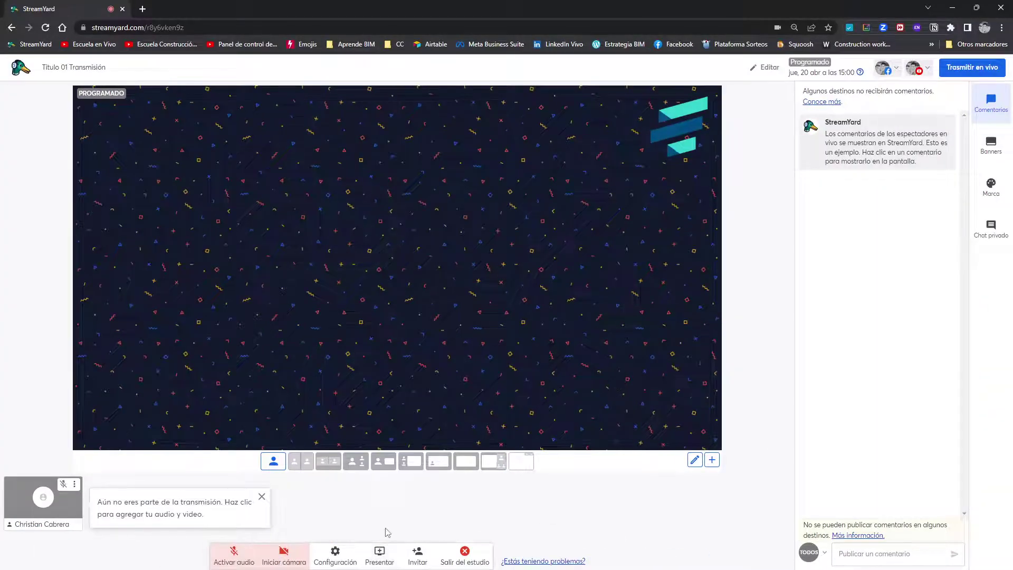
left_click(607, 82)
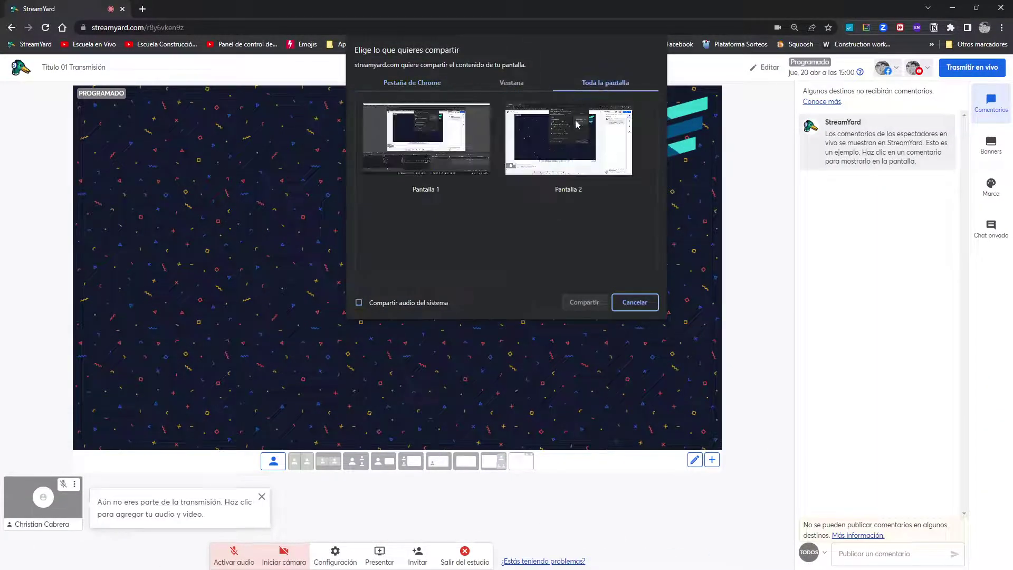
left_click(574, 169)
left_click(585, 302)
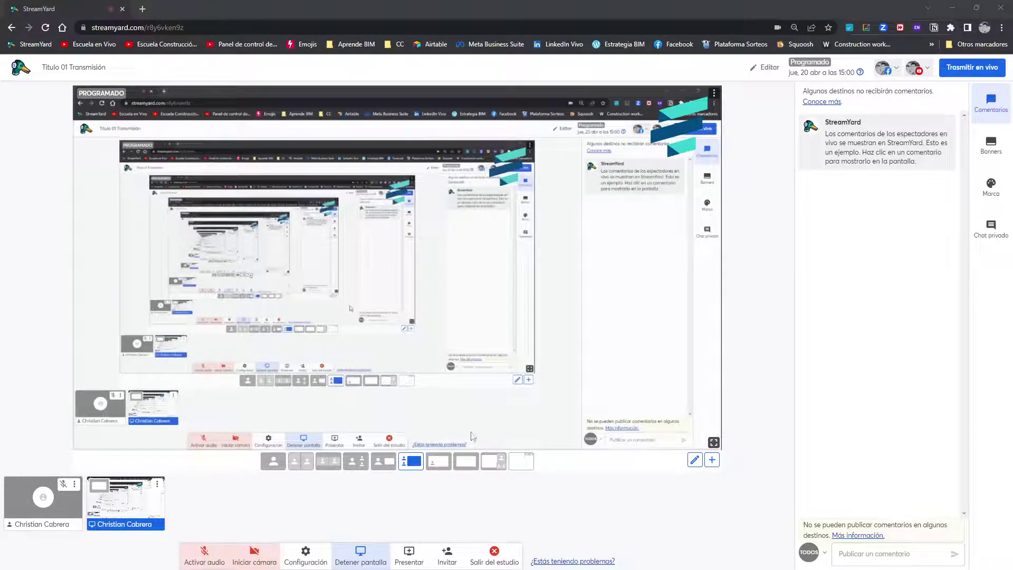
left_click(43, 501)
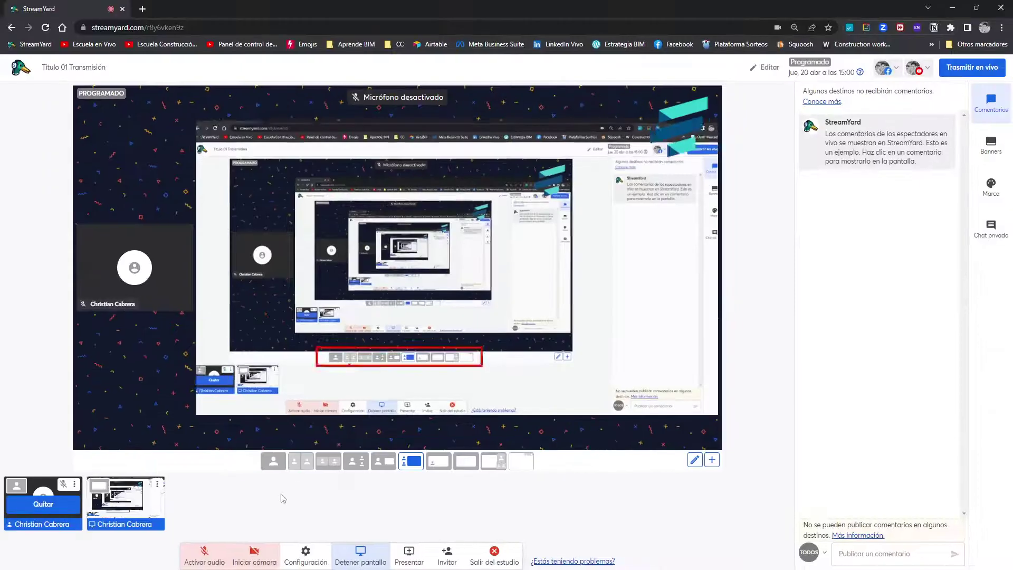
Step: Try the individual, side-by-side, screen-with-participant and picture-in-picture layouts, and finish on the full-screen layout showing only the shared screen
left_click(157, 383)
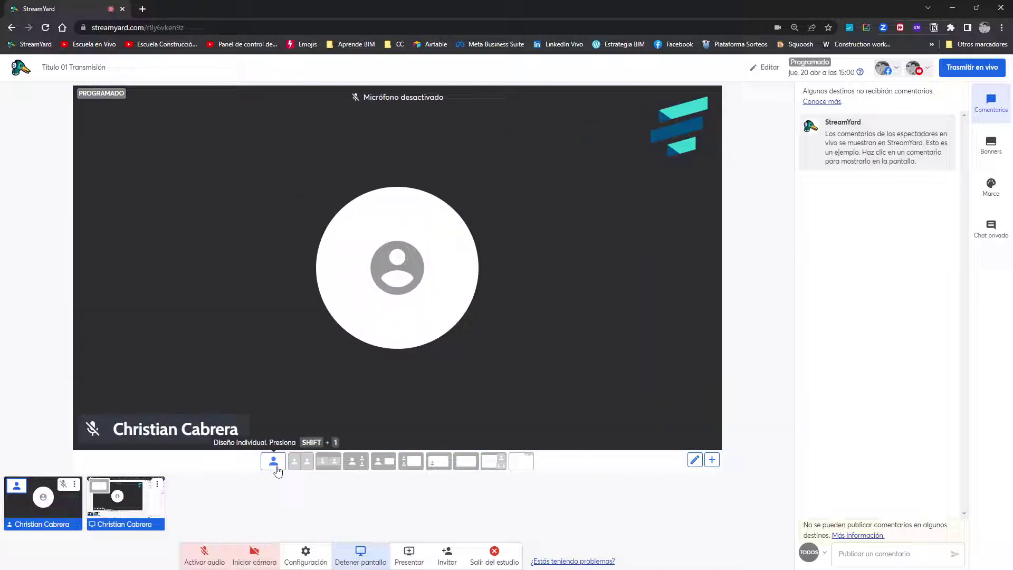
left_click(303, 466)
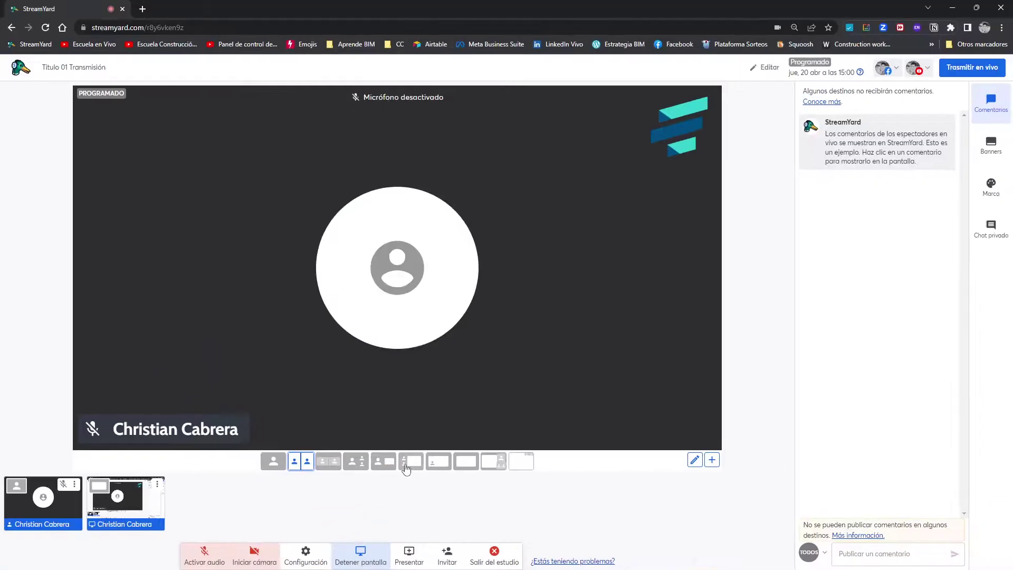
left_click(411, 462)
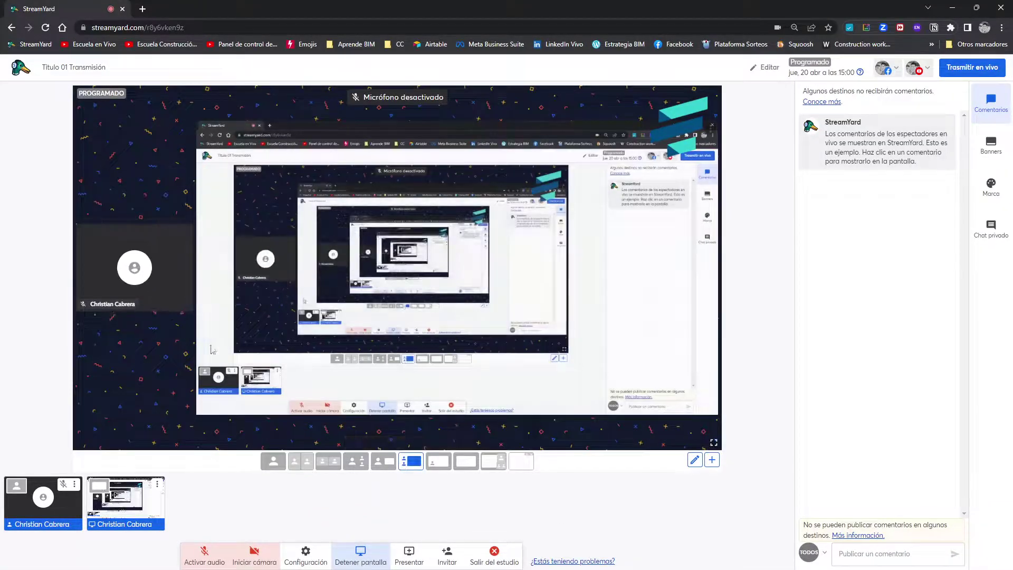
left_click(440, 463)
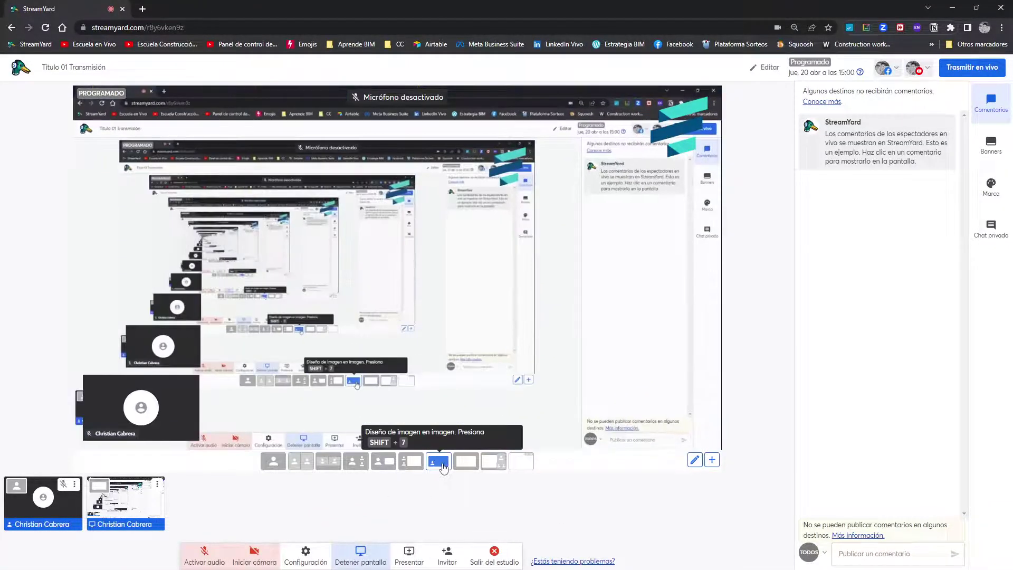
left_click(466, 461)
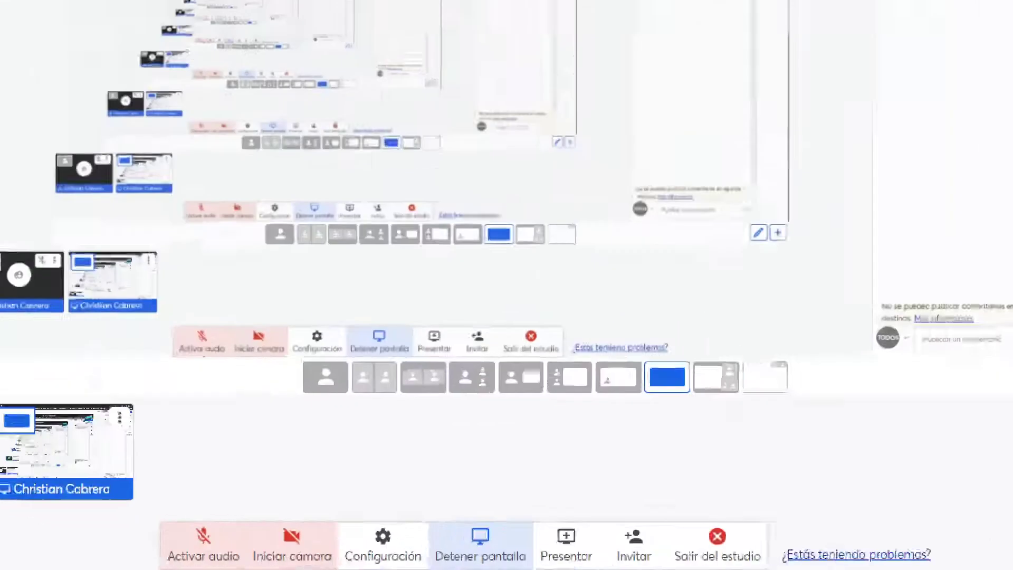
left_click_drag(249, 508, 207, 507)
left_click_drag(211, 446, 196, 497)
left_click_drag(180, 483, 180, 499)
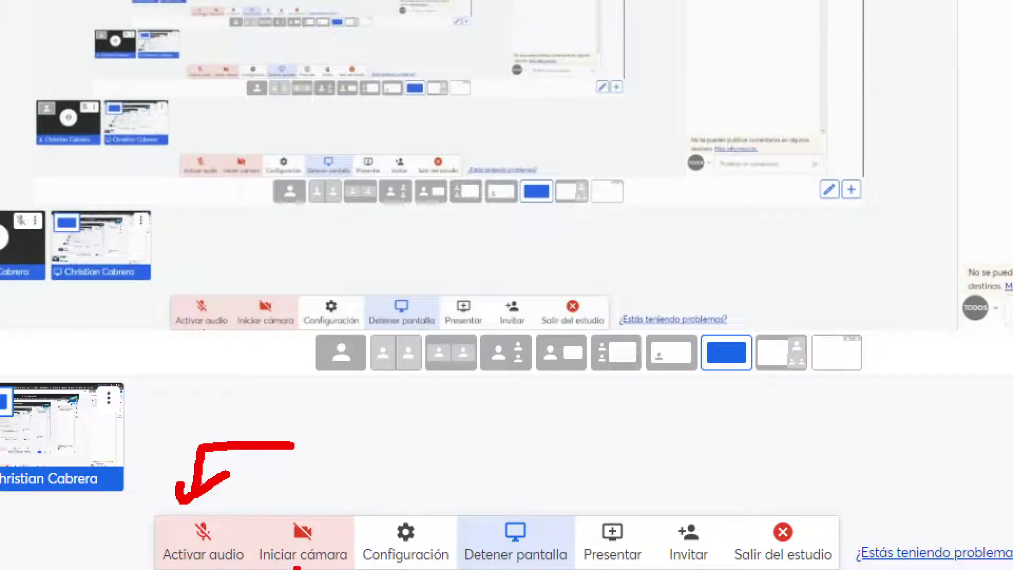
mouse_move(362, 454)
left_mouse_down()
mouse_move(316, 453)
mouse_move(311, 496)
left_mouse_up()
mouse_move(298, 486)
left_mouse_down()
mouse_move(306, 494)
mouse_move(337, 477)
left_mouse_up()
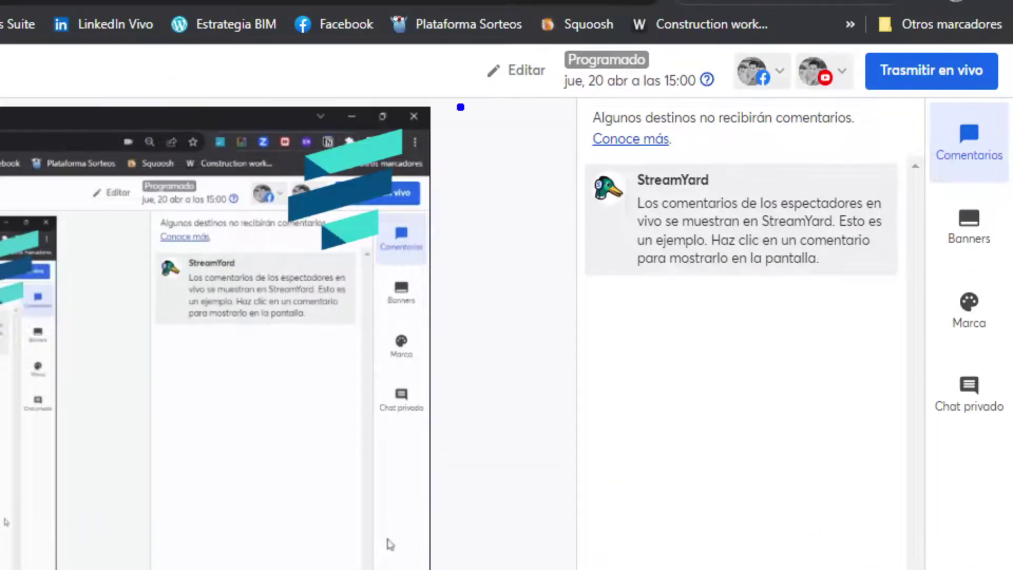
mouse_move(468, 52)
left_mouse_down()
mouse_move(840, 79)
mouse_move(847, 109)
mouse_move(873, 105)
left_mouse_up()
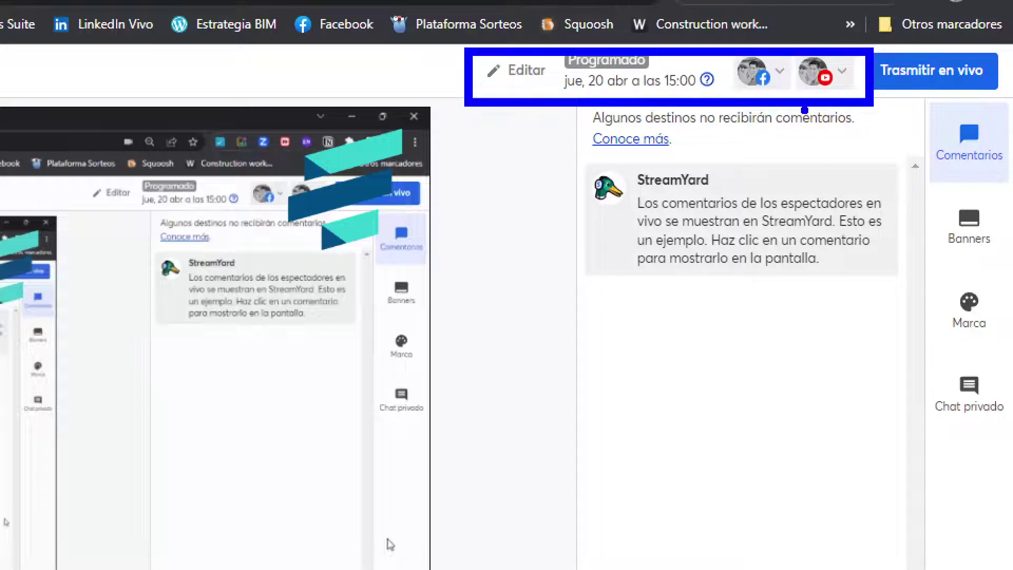
left_click_drag(645, 108, 644, 225)
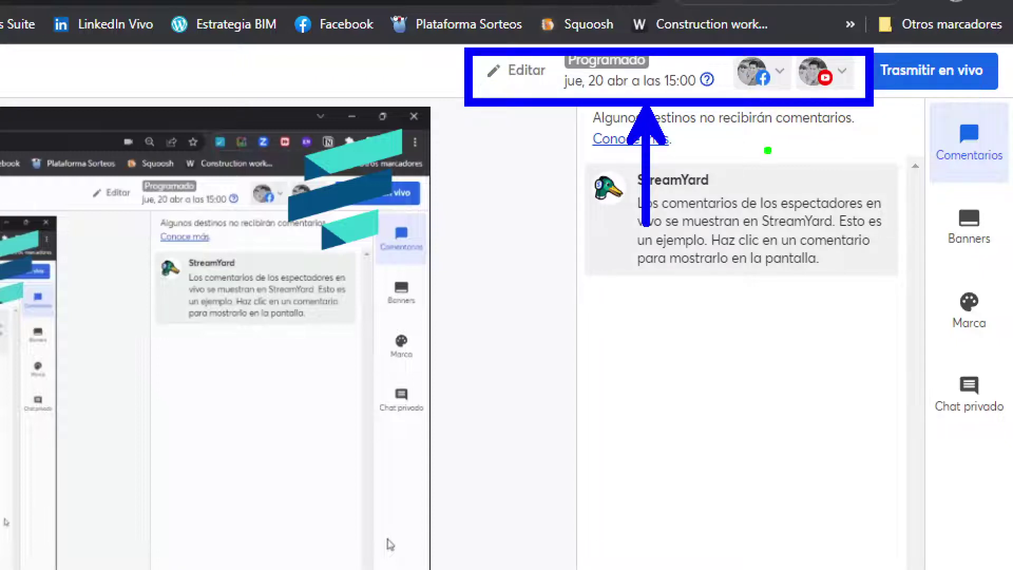
left_click_drag(749, 116, 748, 196)
left_click_drag(826, 115, 819, 196)
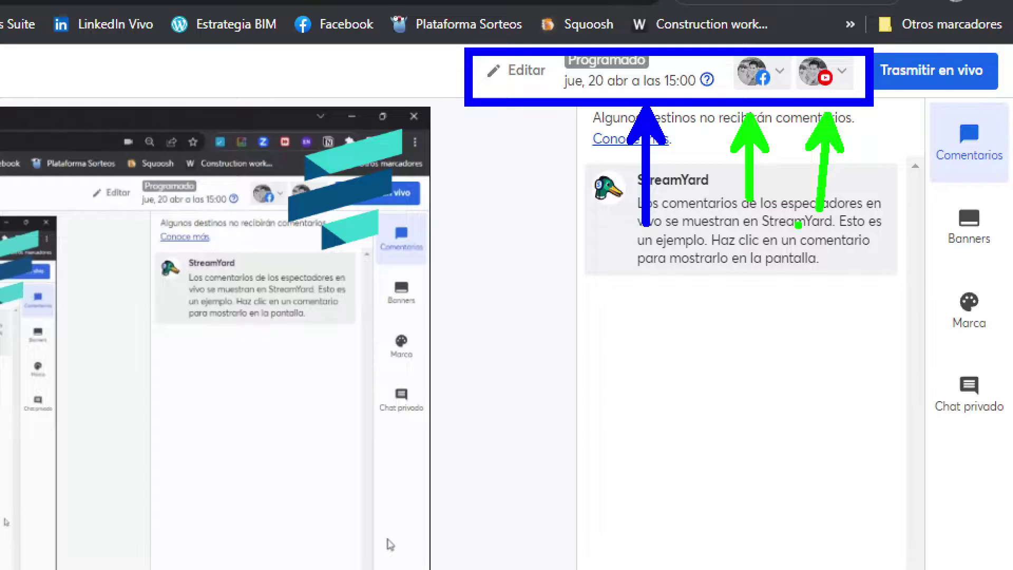
key("Escape")
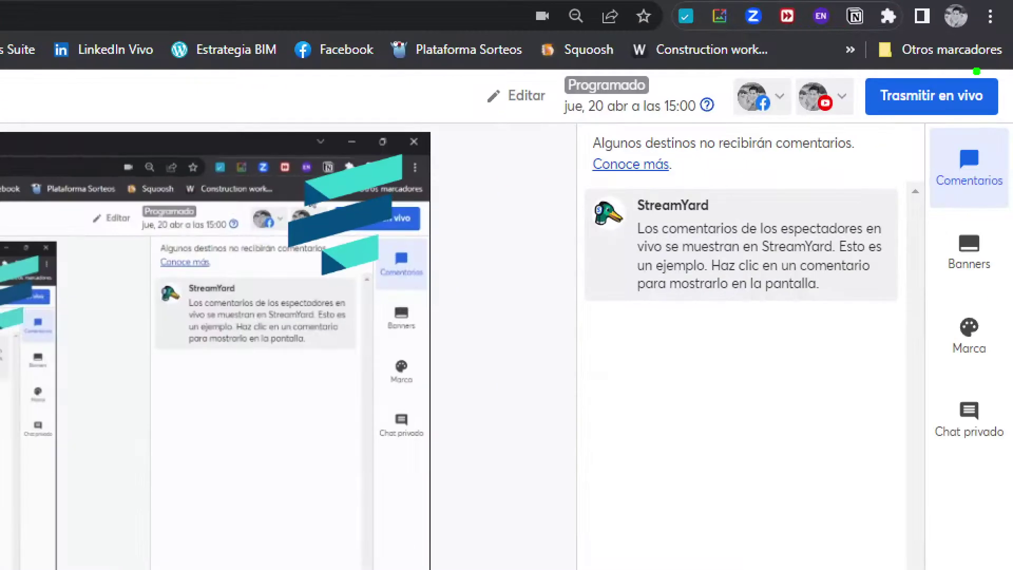
left_click_drag(846, 64, 1009, 128)
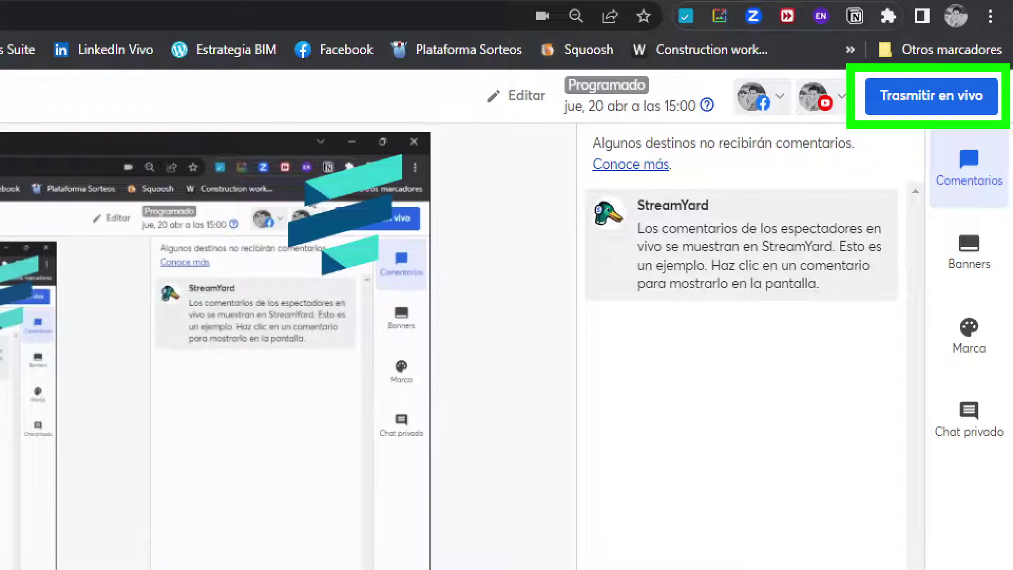
key("Escape")
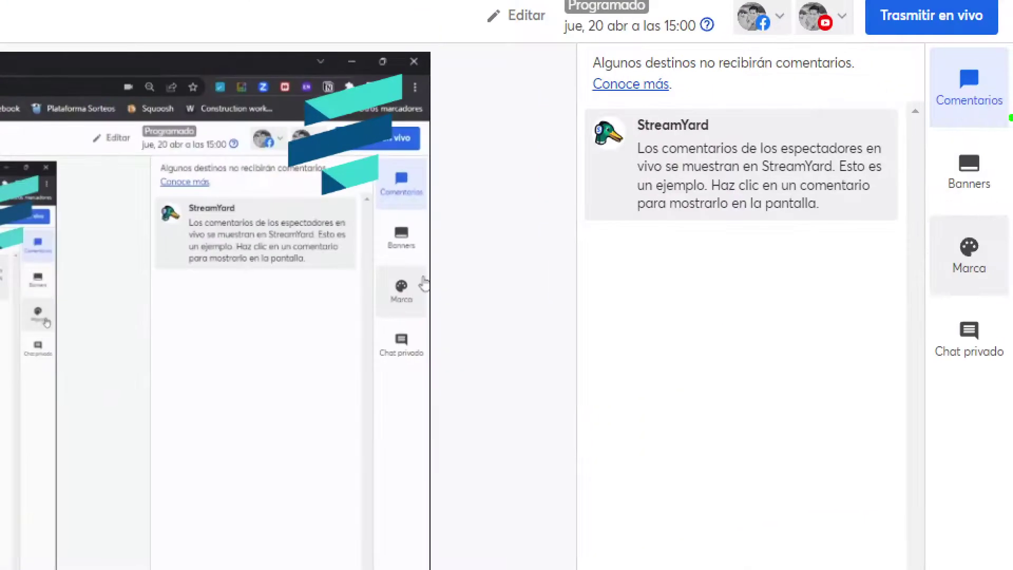
left_click_drag(924, 38, 1007, 379)
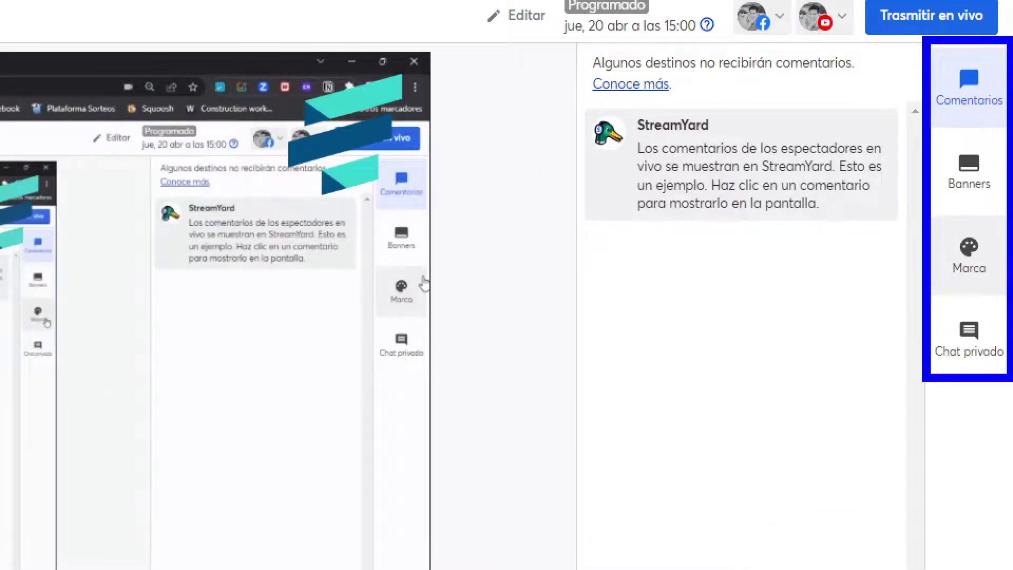
key("Escape")
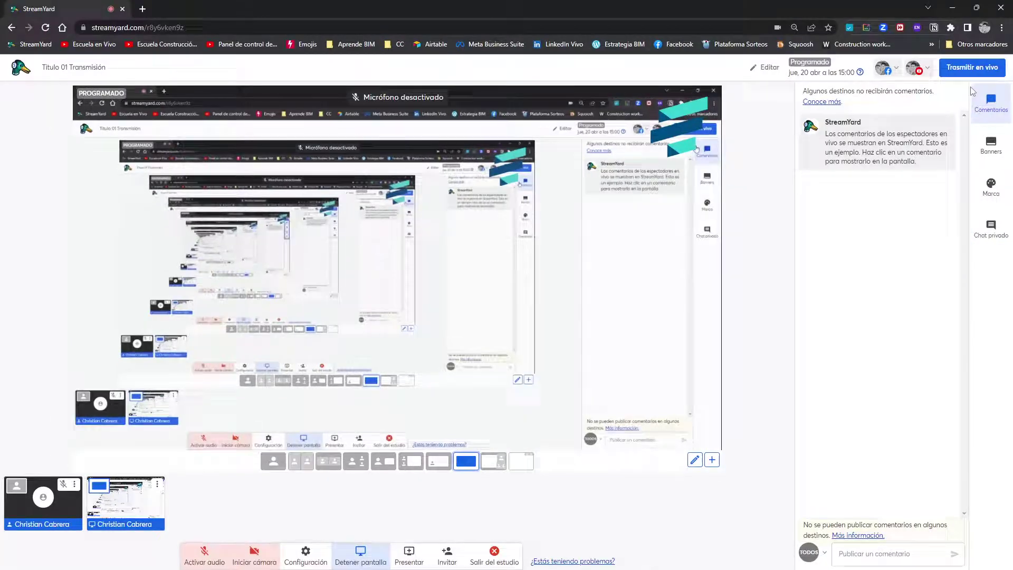
left_click(982, 112)
mouse_move(795, 193)
left_mouse_down()
mouse_move(863, 223)
mouse_move(908, 226)
left_mouse_up()
left_click_drag(794, 244, 912, 284)
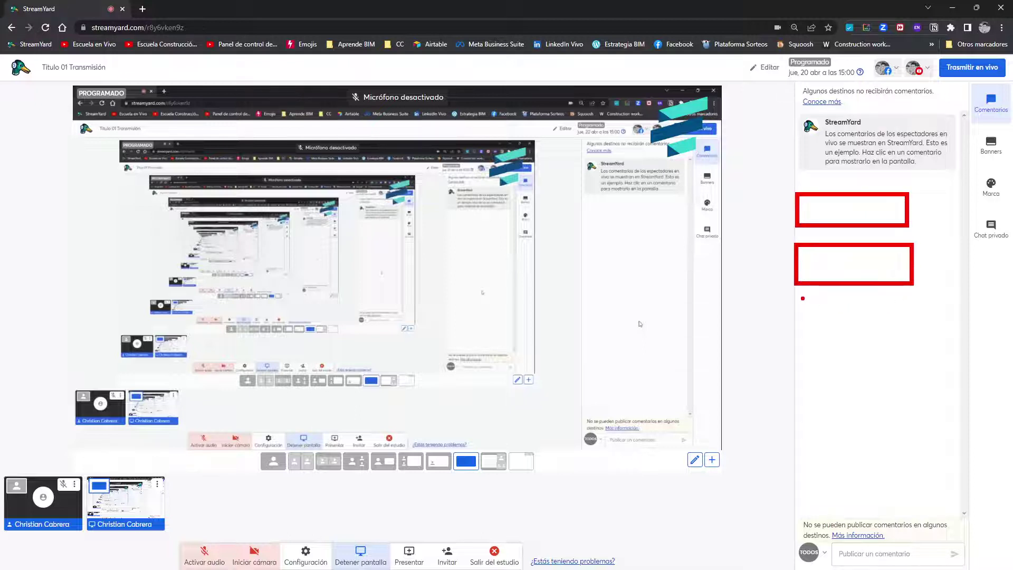
left_click_drag(802, 298, 948, 344)
left_click_drag(798, 365, 942, 420)
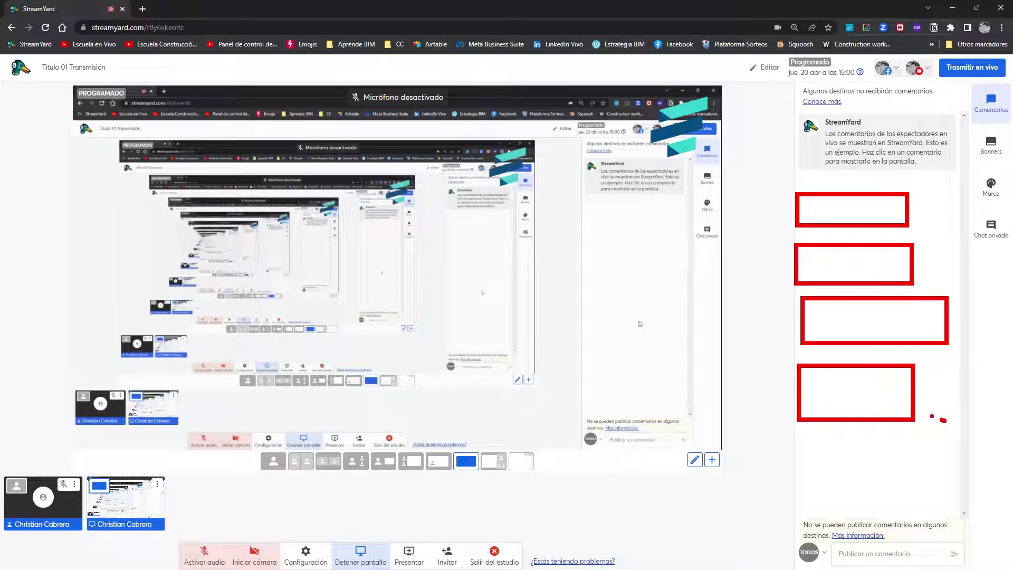
left_click_drag(820, 271, 765, 355)
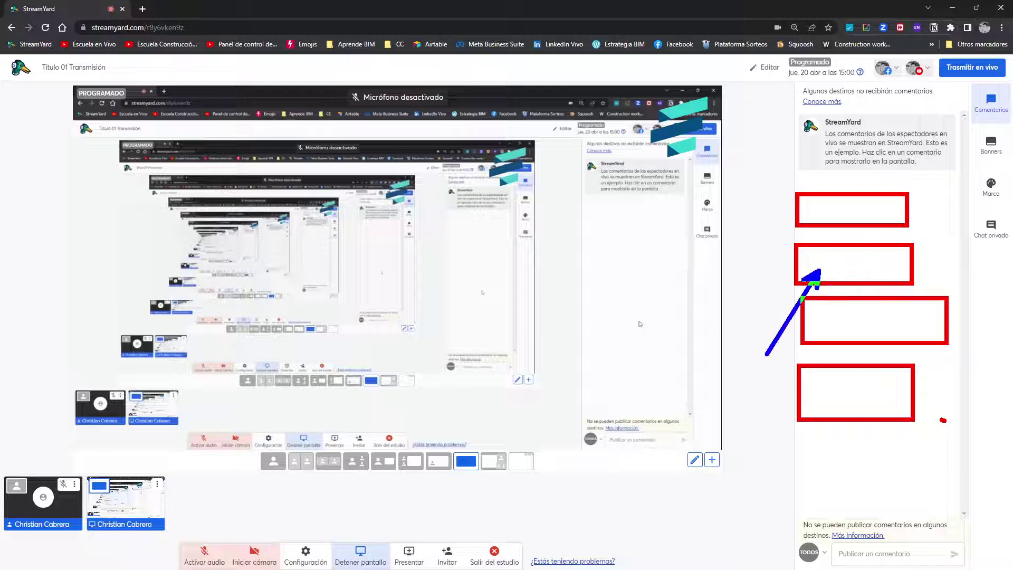
left_click_drag(782, 280, 405, 387)
mouse_move(64, 384)
left_mouse_down()
mouse_move(443, 406)
mouse_move(443, 419)
left_mouse_up()
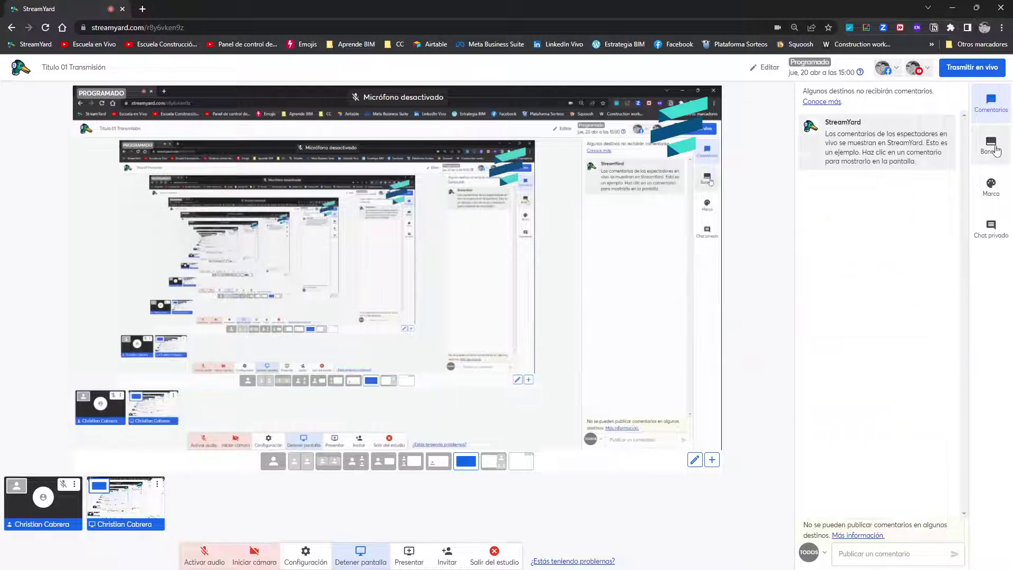
Step: Open the Youtube banners, try the ticker "Inicio |Expedientes Técnicos con BIM | Introducción" on the stage and hide it again
left_click(991, 145)
mouse_move(859, 484)
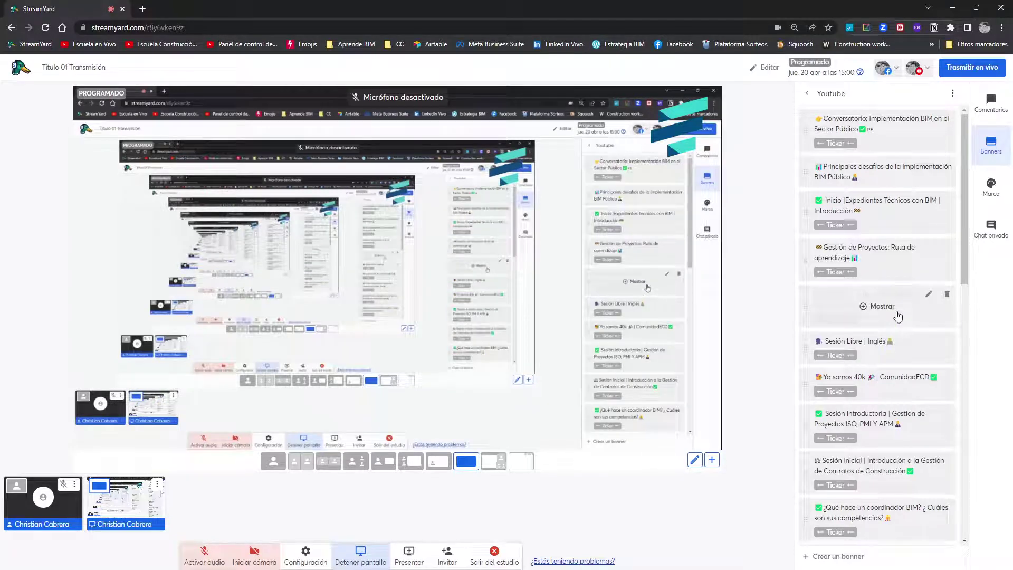
left_click(898, 316)
left_click(879, 227)
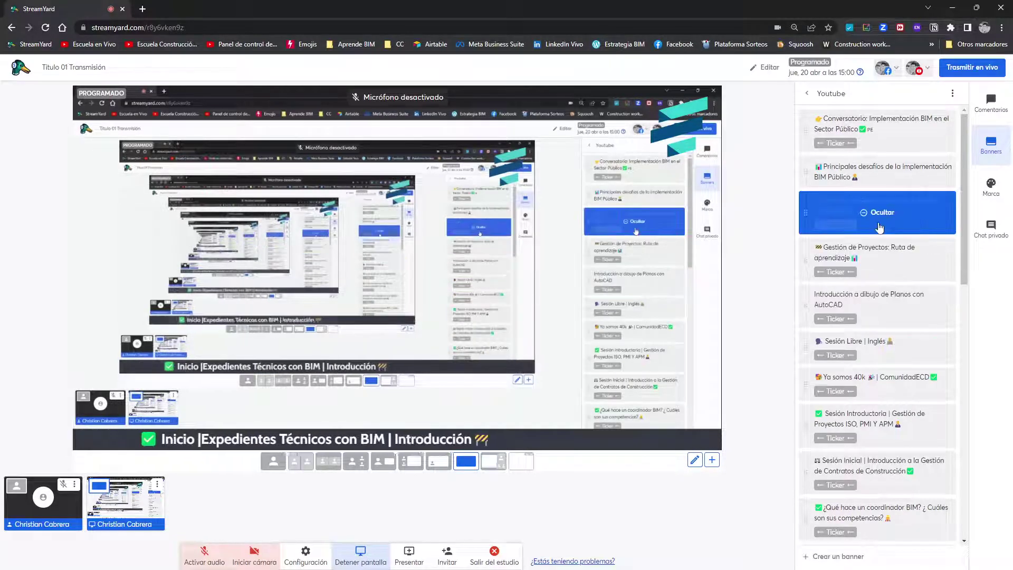
left_click(880, 227)
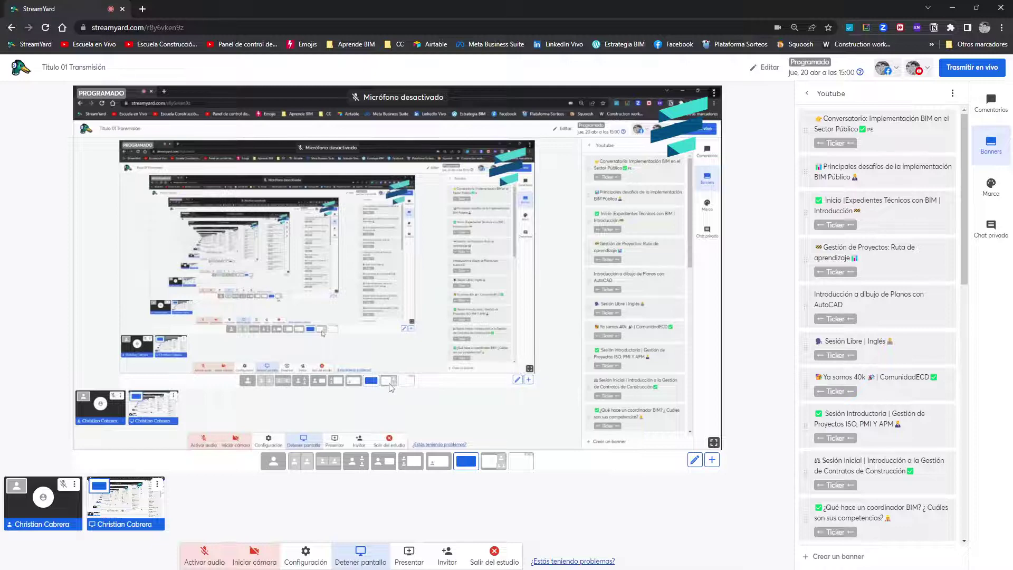
Step: Show the banner "Principales desafíos de la implementación BIM Público" together with the ticker "Inicio |Expedientes Técnicos con BIM | Introducción" on the stage
left_click(880, 170)
mouse_move(880, 214)
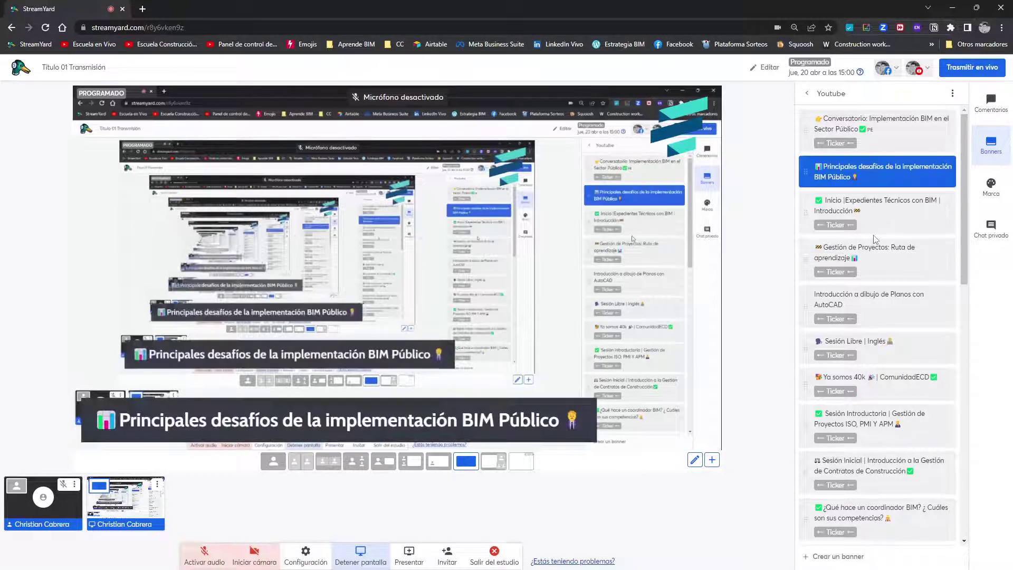
left_click(880, 212)
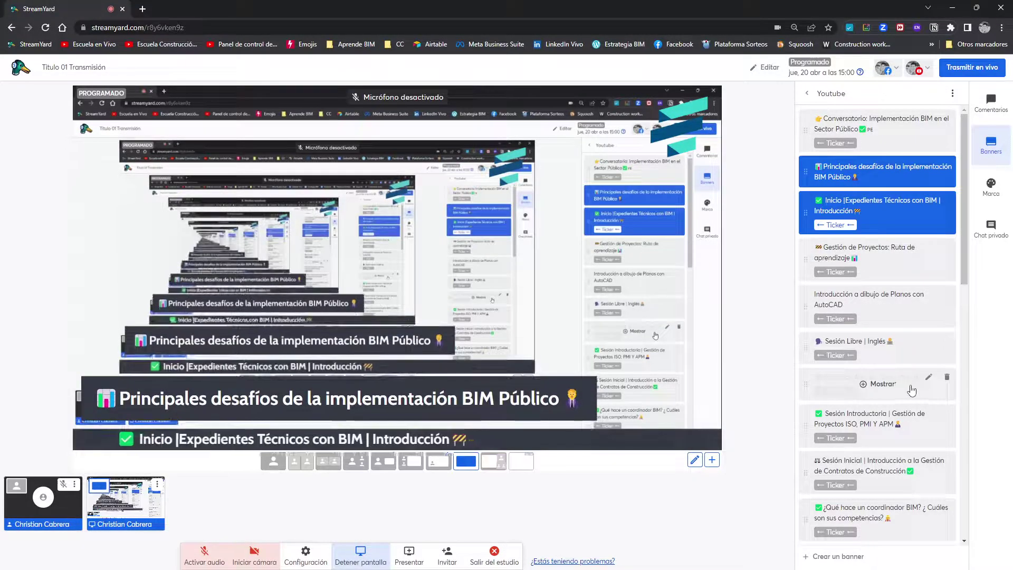
Step: Open the DG brand settings and show the red "Documentos de la Gestión BIM" workshop overlay on the stage
left_click(991, 195)
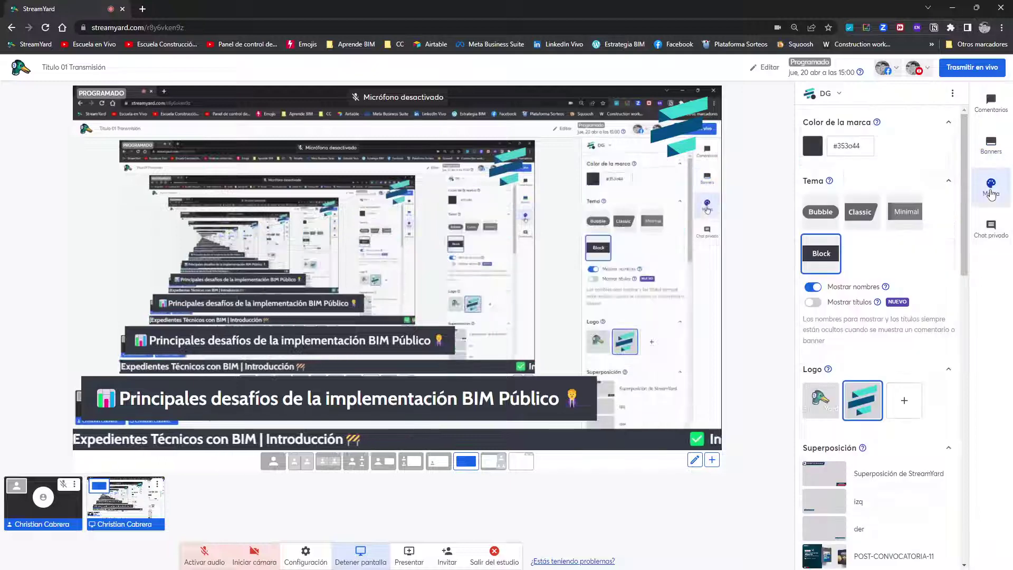
left_click(861, 413)
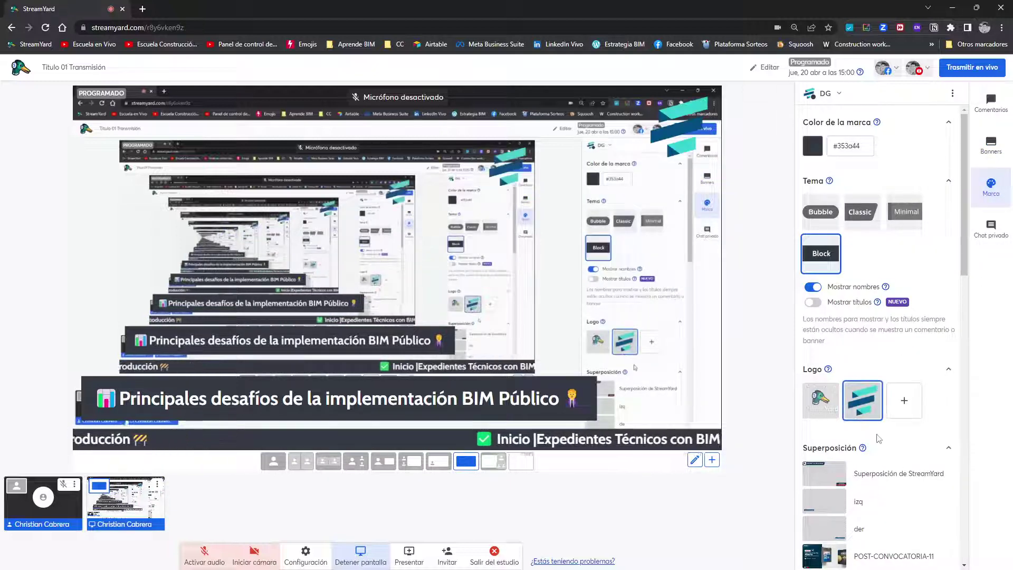
scroll(828, 417, "down", 4)
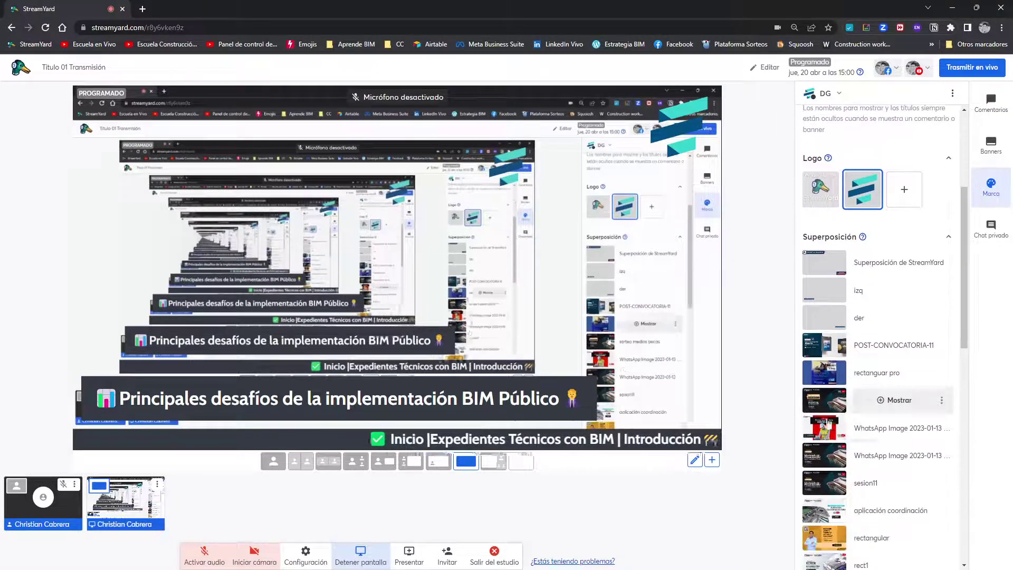
left_click(822, 438)
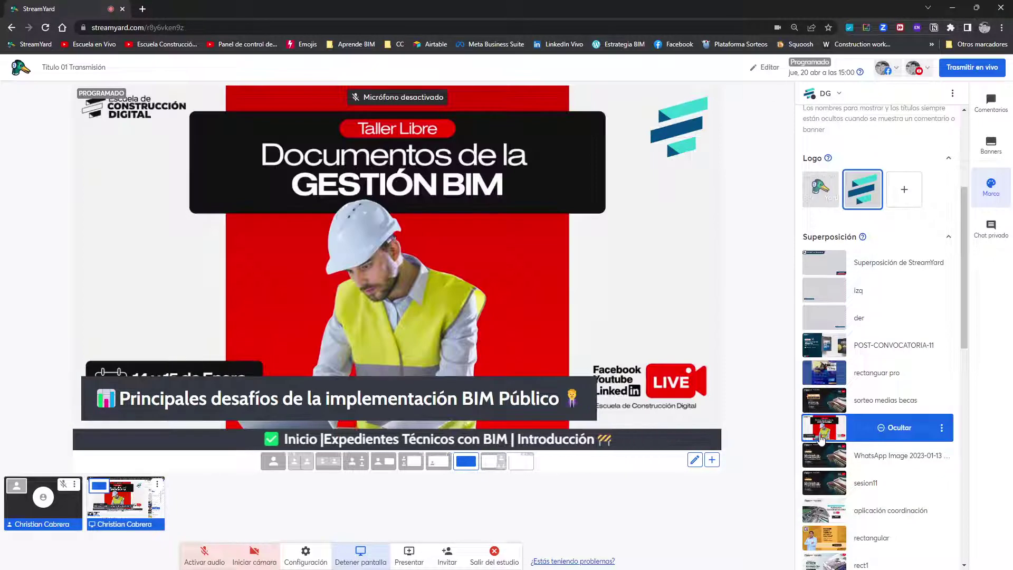
Step: Review the brand's video clips, backgrounds and background music, and hide the "Documentos de la Gestión BIM" overlay from the stage
scroll(833, 401, "down", 7)
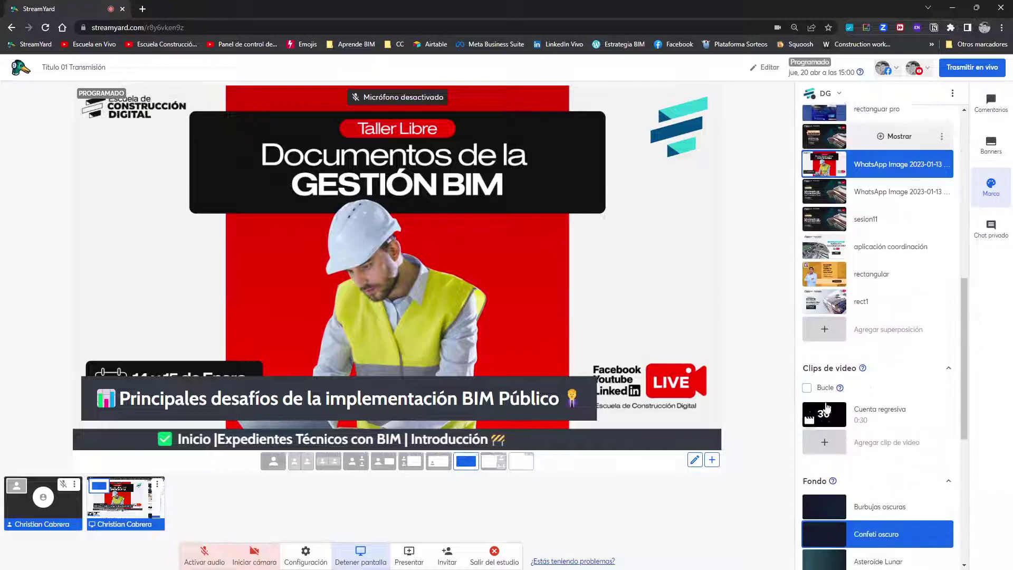
scroll(844, 359, "down", 2)
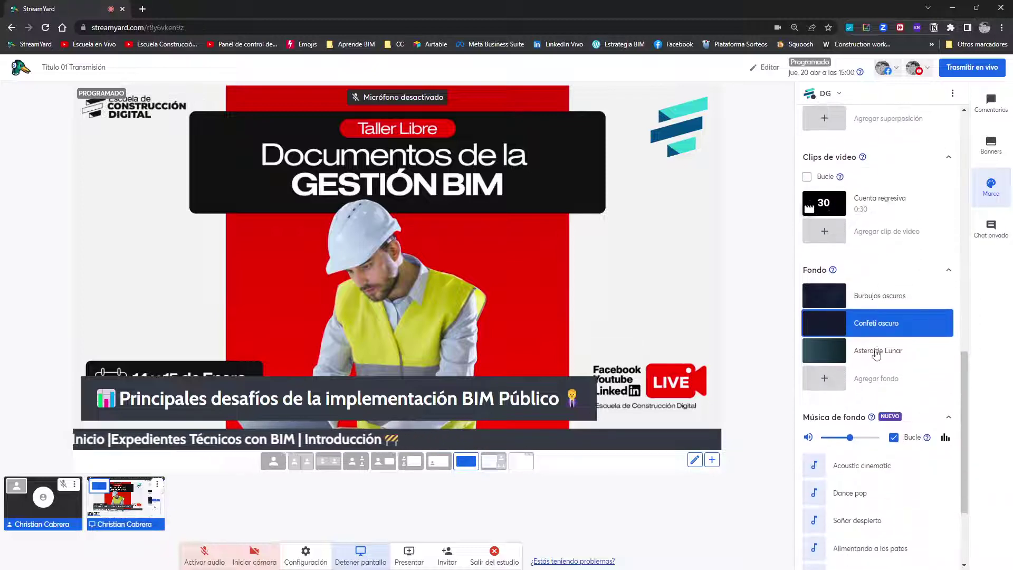
scroll(875, 338, "up", 7)
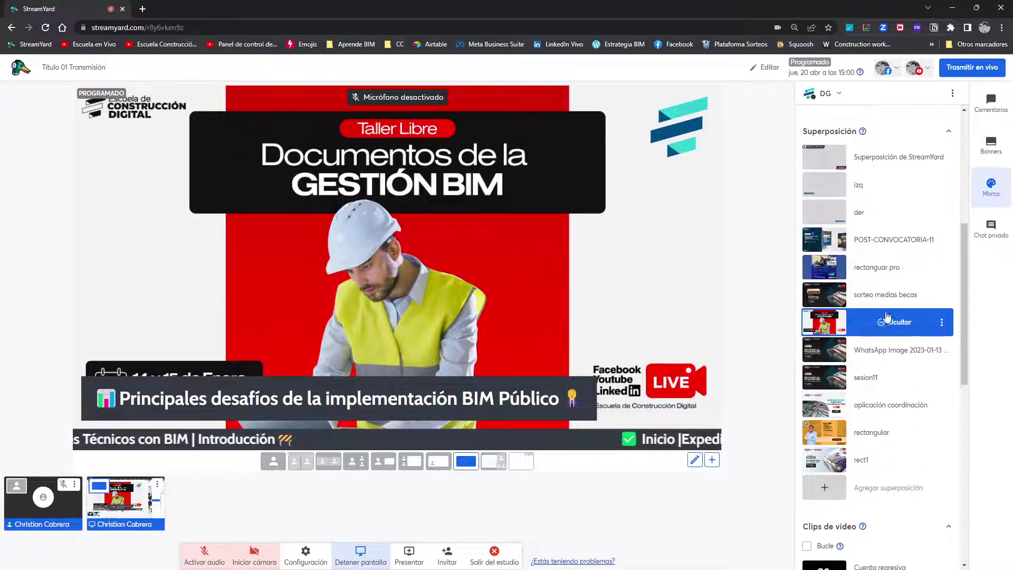
left_click(888, 327)
scroll(897, 327, "down", 6)
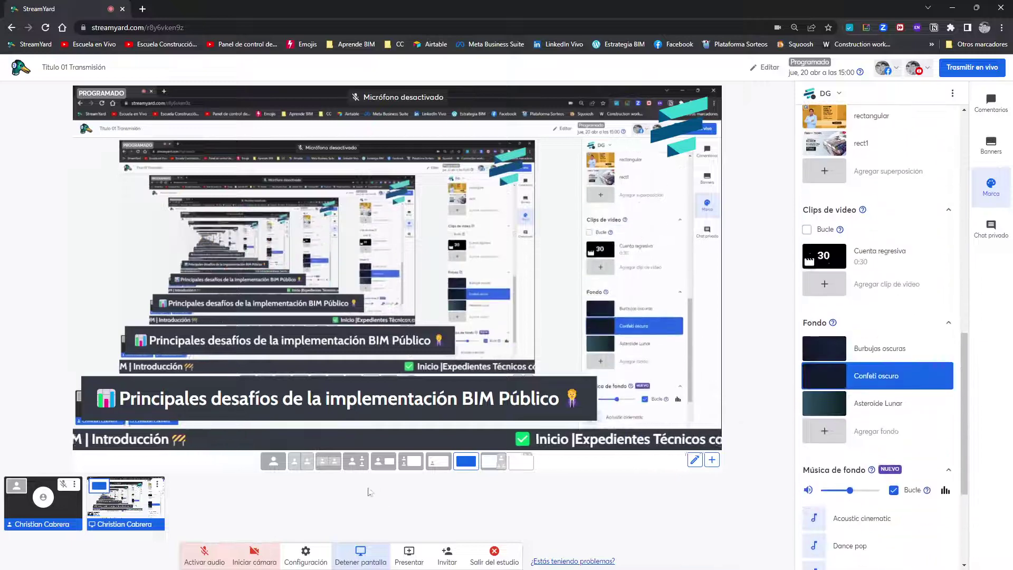